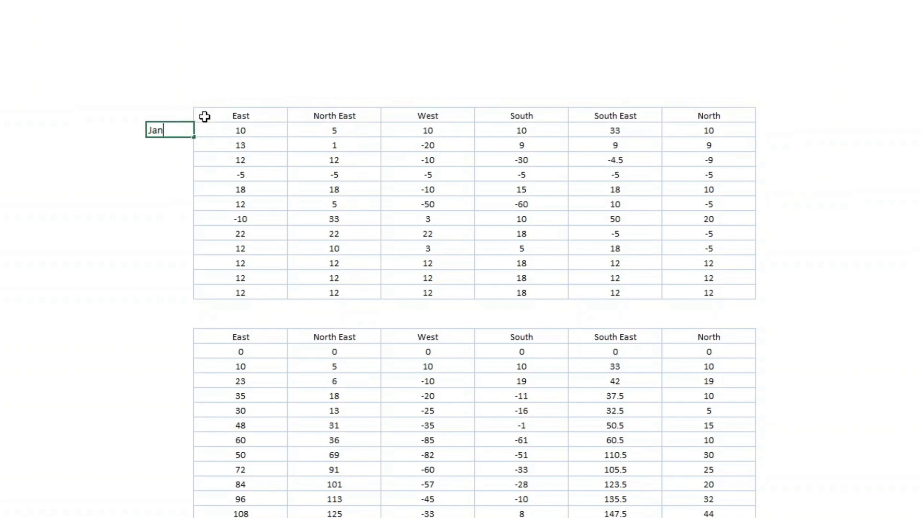
Enter January beside the first data row and fill the months down to December
key(Return)
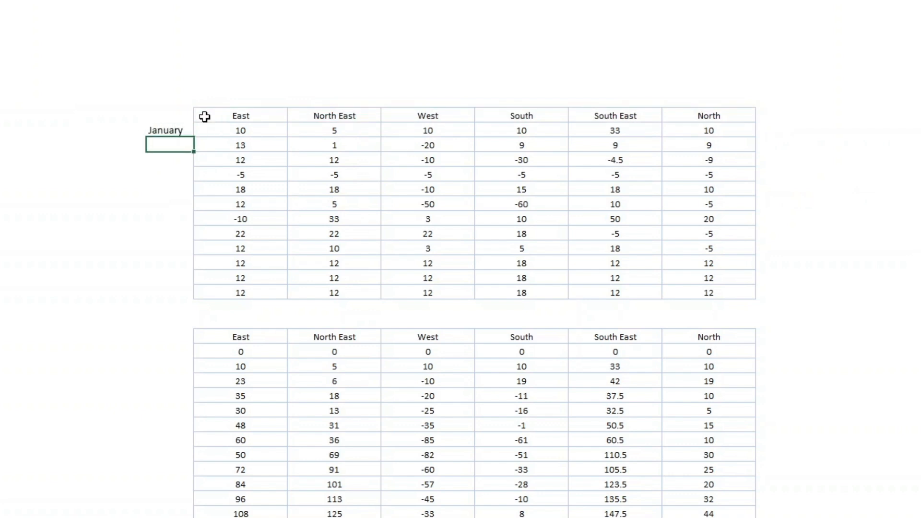
click(188, 131)
drag(193, 137, 196, 299)
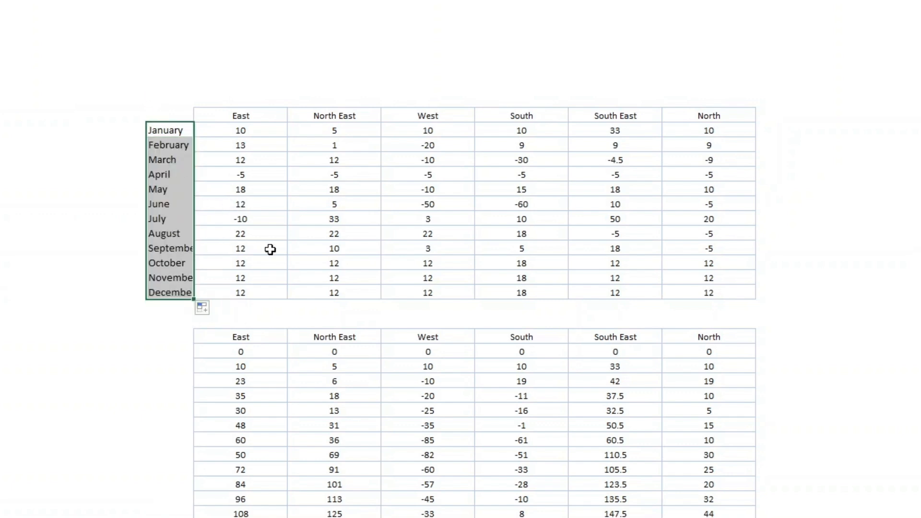
click(292, 248)
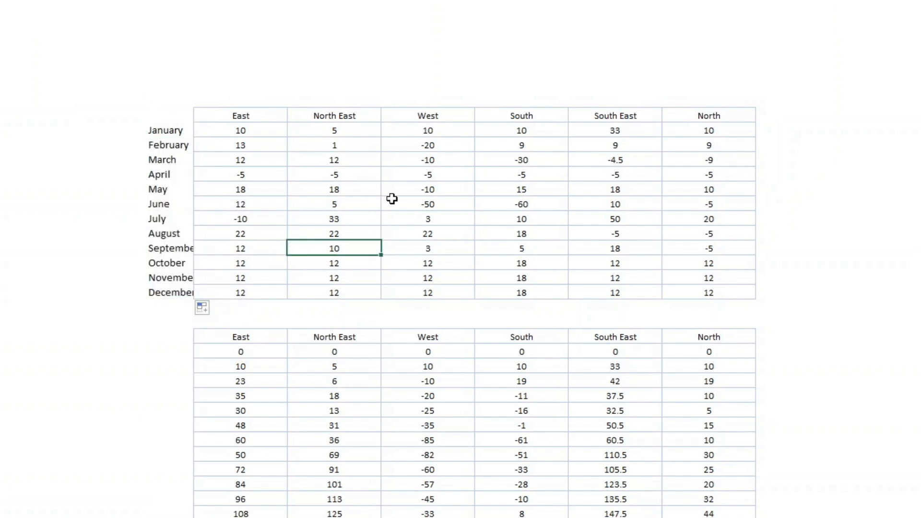
scroll(431, 197, up, 1)
scroll(431, 199, up, 1)
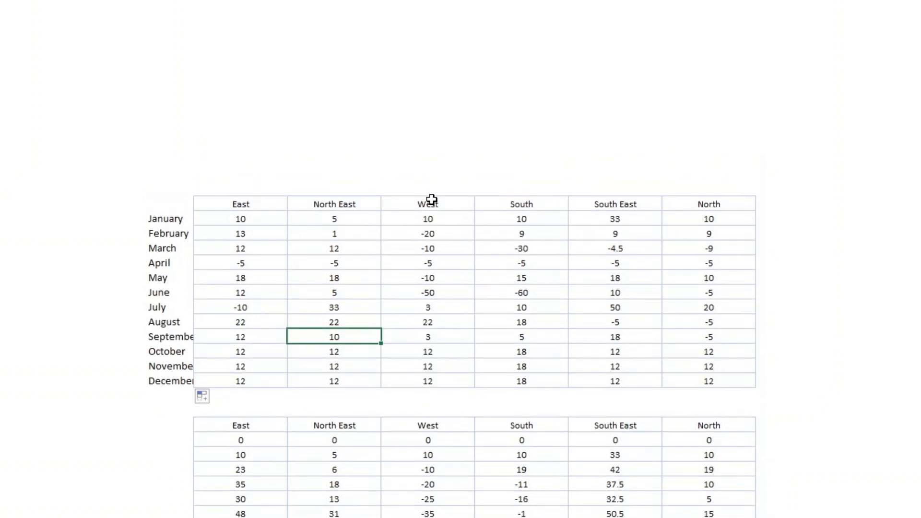
drag(237, 221, 737, 374)
click(887, 319)
scroll(891, 307, down, 3)
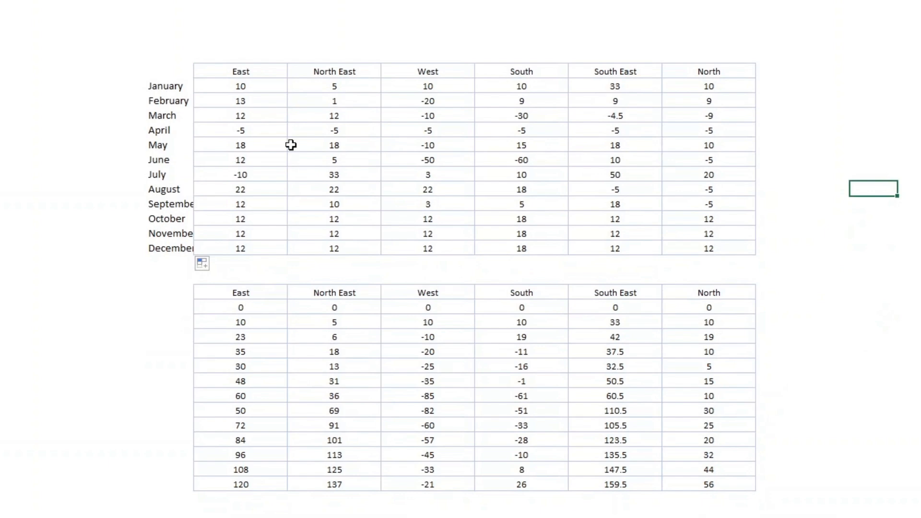
click(257, 83)
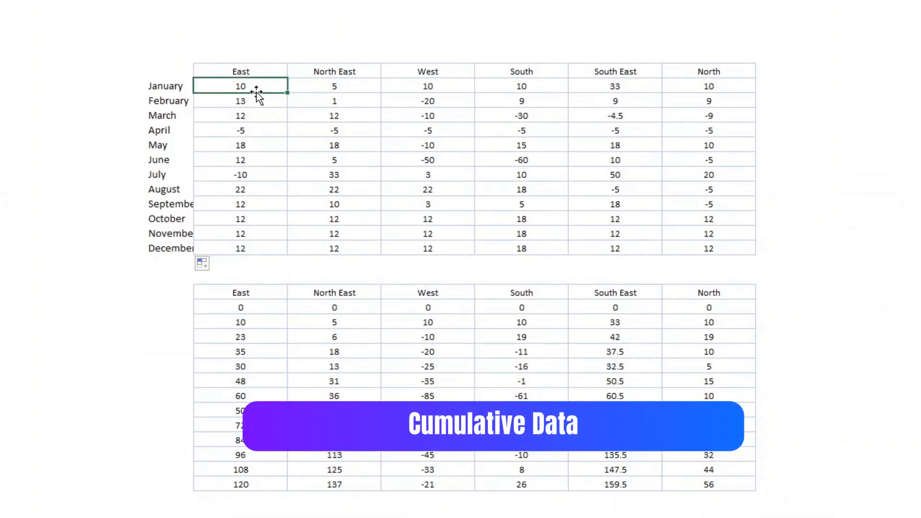
mouse_move(256, 92)
mouse_down()
mouse_move(259, 103)
mouse_move(256, 91)
mouse_up()
click(260, 310)
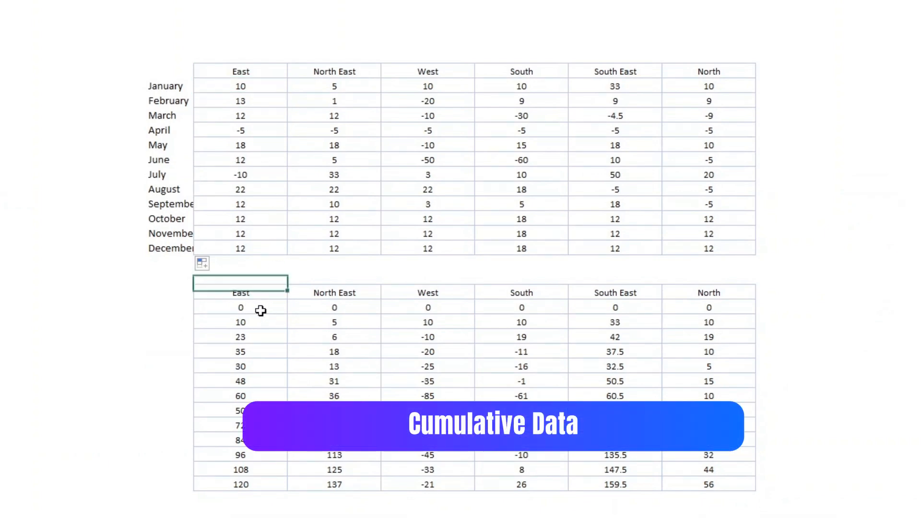
drag(260, 310, 248, 455)
click(251, 456)
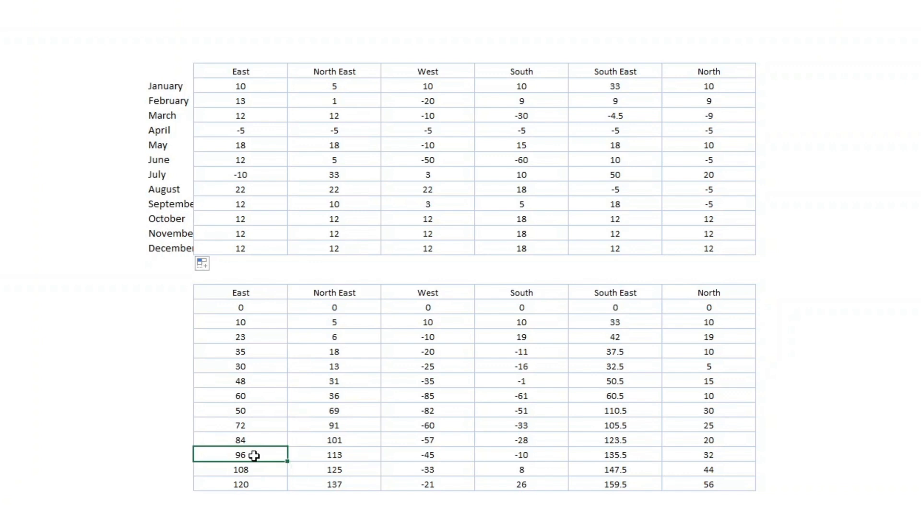
double_click(254, 456)
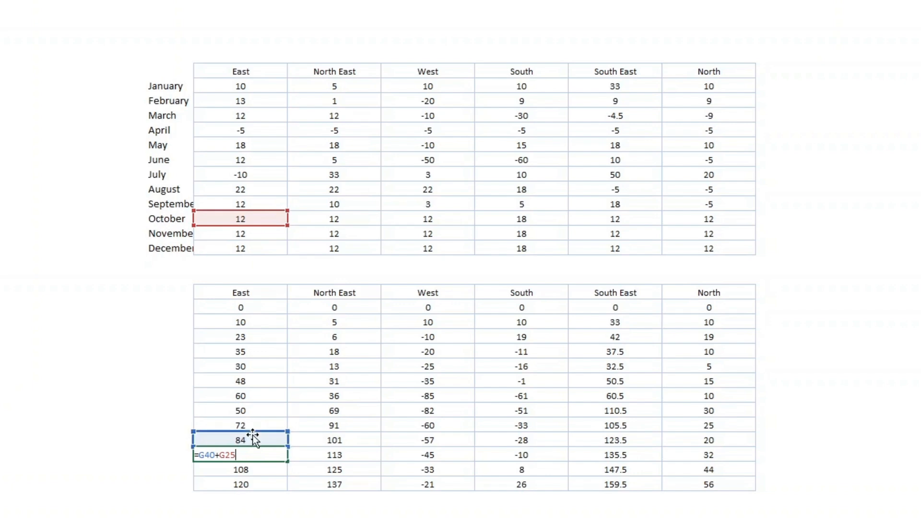
key(Return)
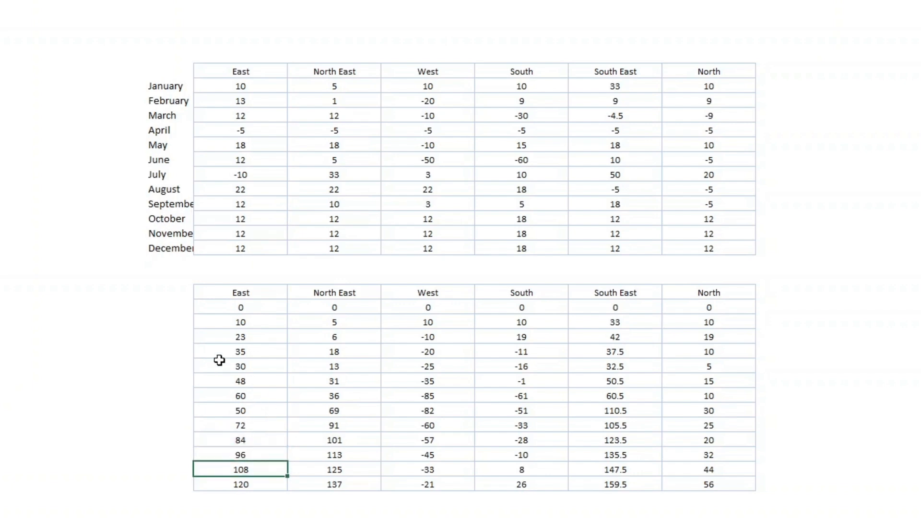
scroll(501, 177, up, 4)
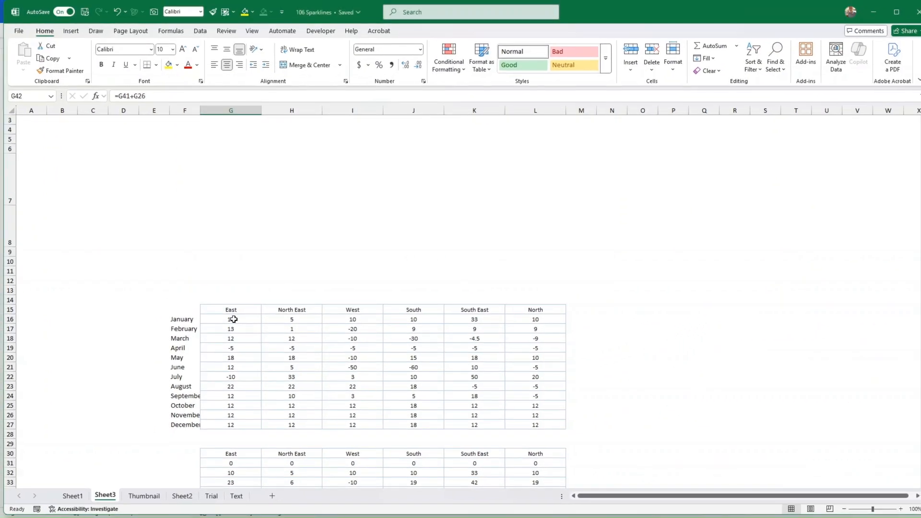
Insert a column sparkline of the East figures G16:G27 into cell G7
drag(234, 318, 259, 397)
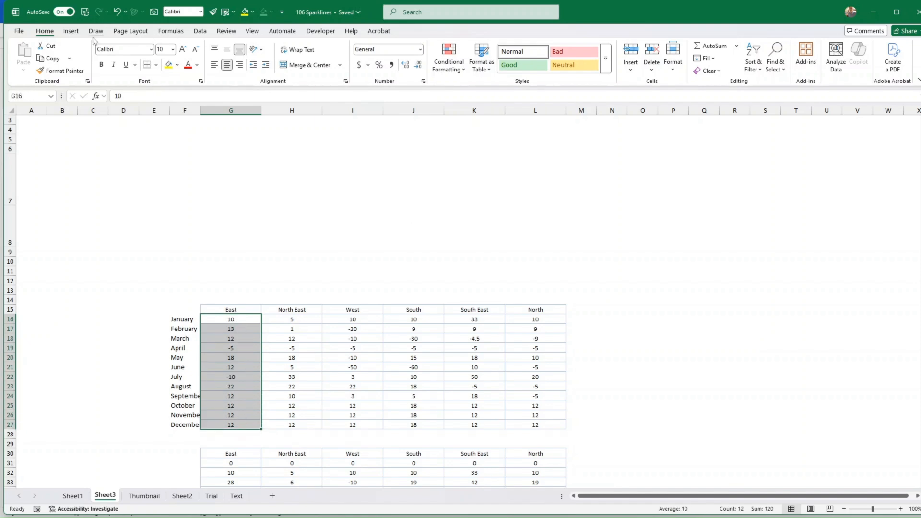
click(71, 32)
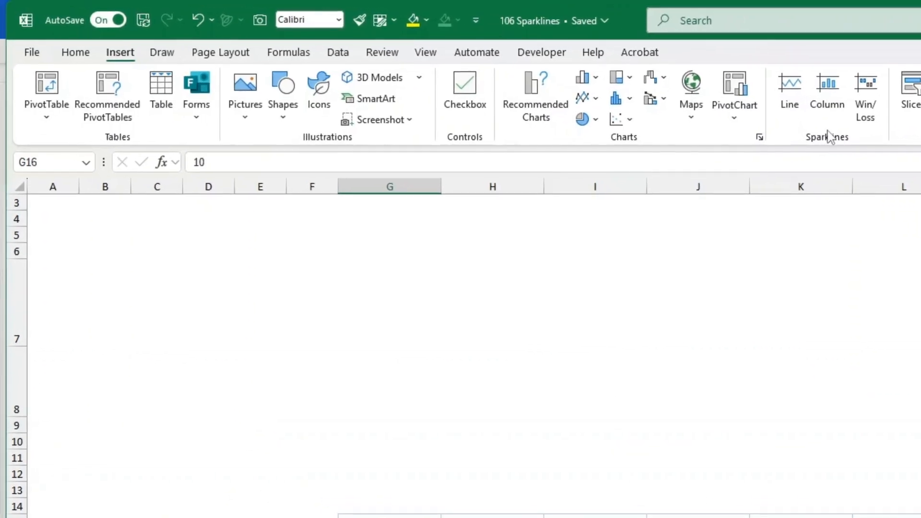
click(834, 90)
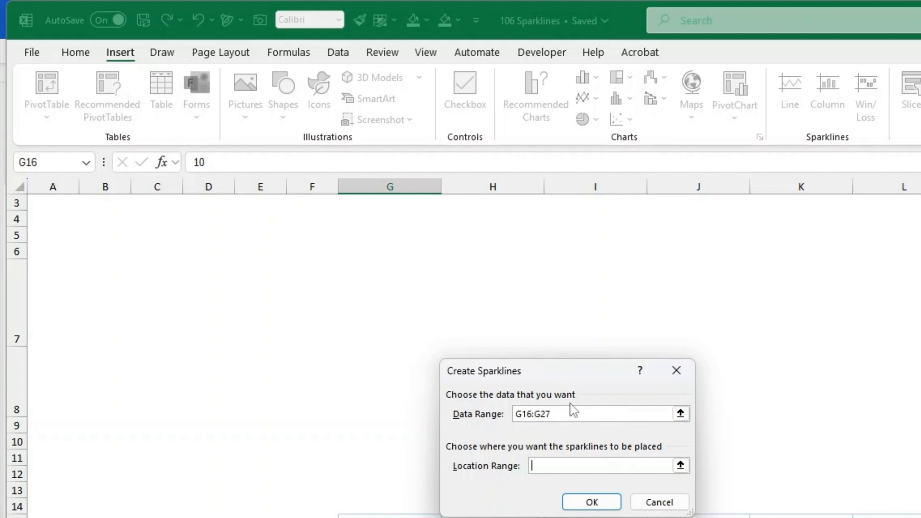
drag(594, 379, 704, 345)
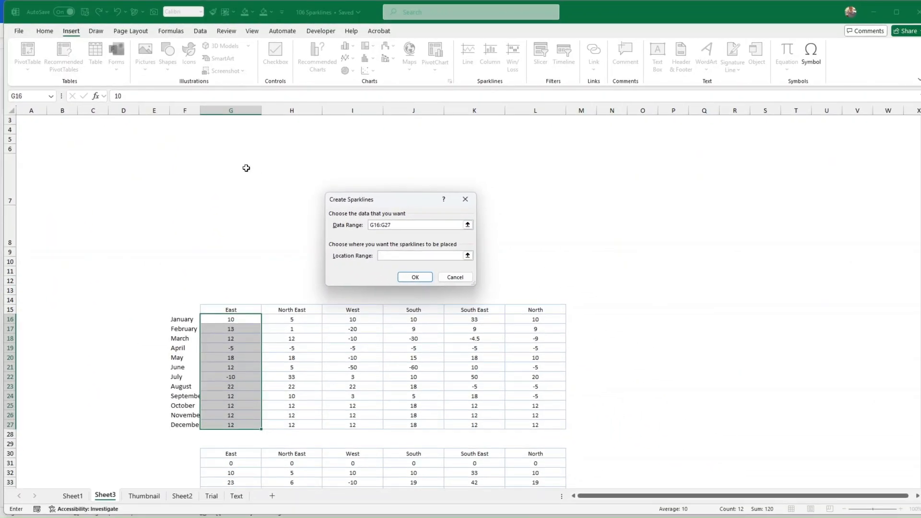
click(224, 176)
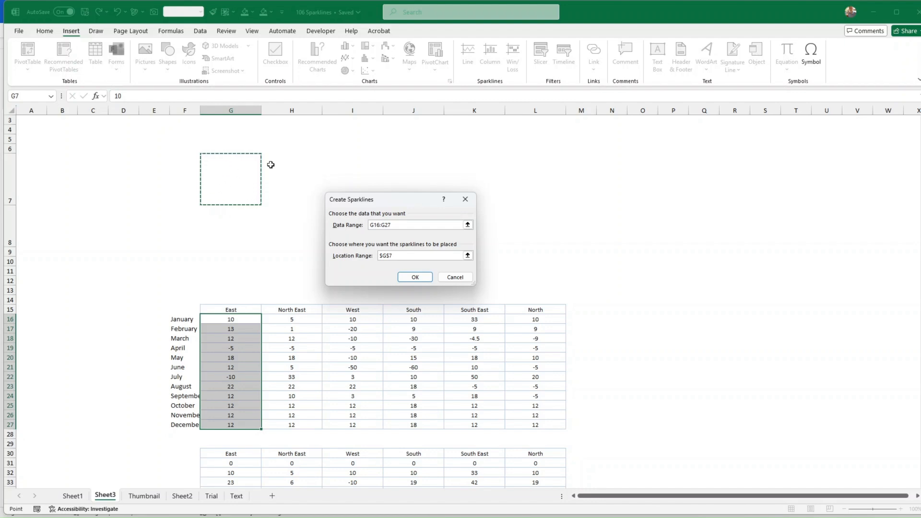
click(426, 276)
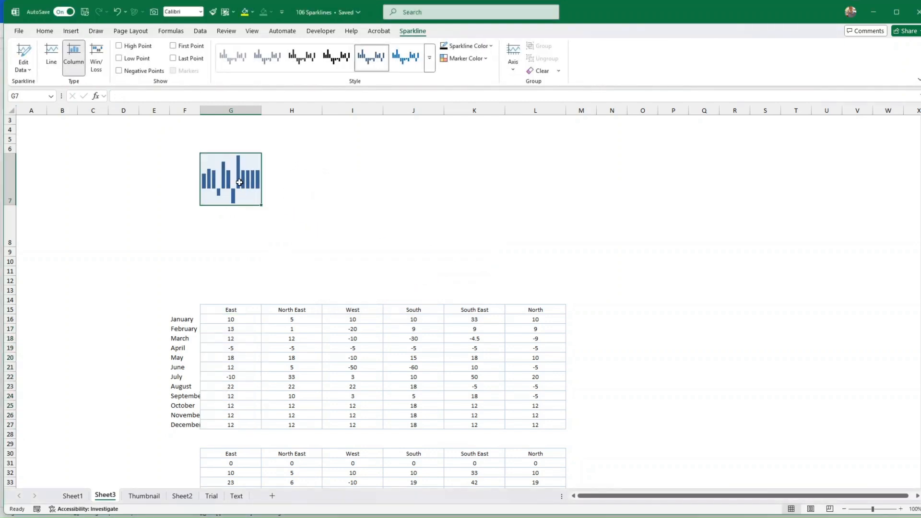
Make row 7 taller and copy the G7 column sparkline across to L7
mouse_move(10, 205)
mouse_down()
mouse_move(10, 221)
mouse_move(16, 174)
mouse_move(15, 214)
mouse_up()
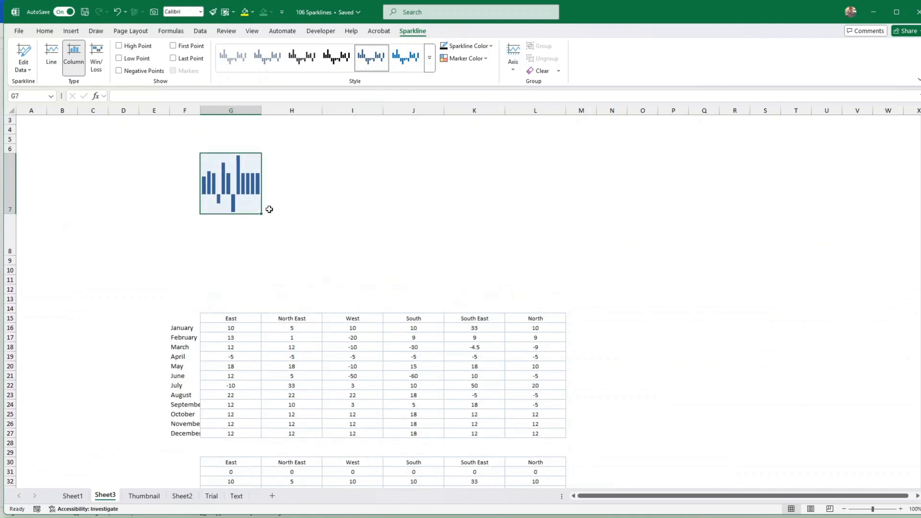
drag(263, 213, 575, 212)
click(617, 242)
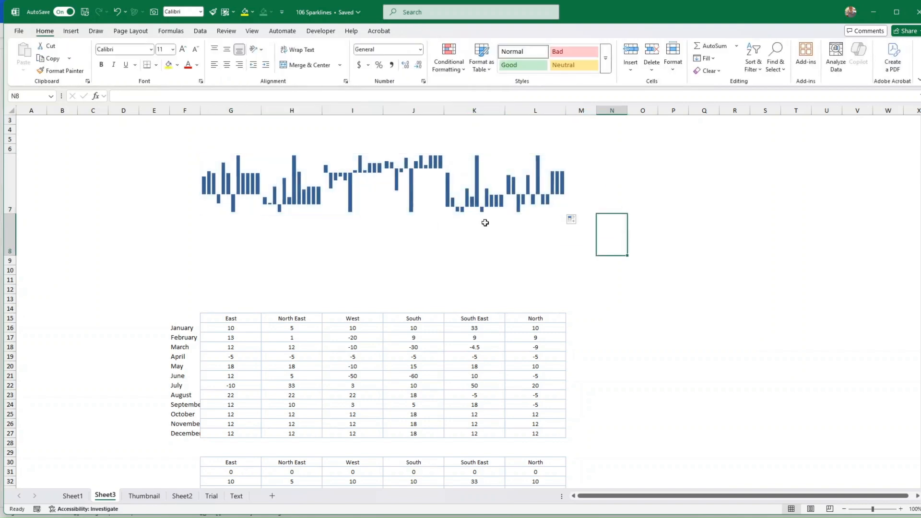
click(237, 187)
drag(236, 187, 259, 174)
click(733, 232)
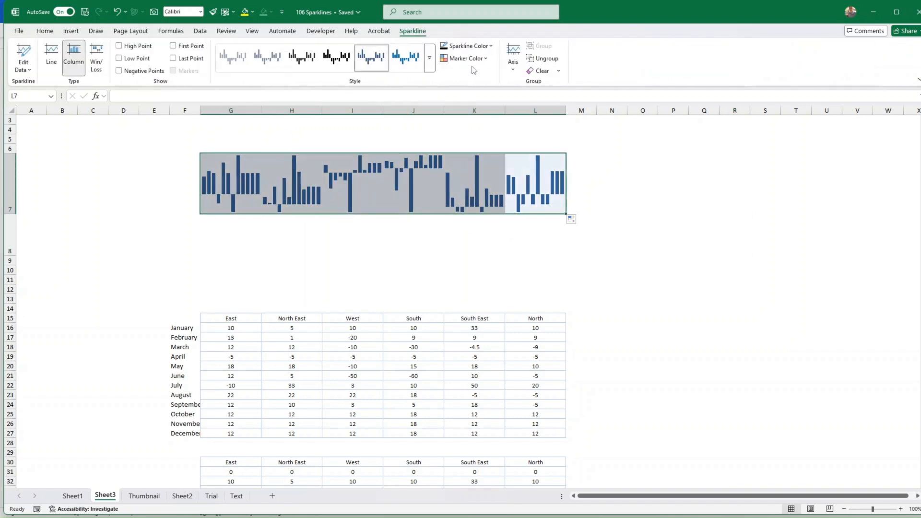
click(44, 32)
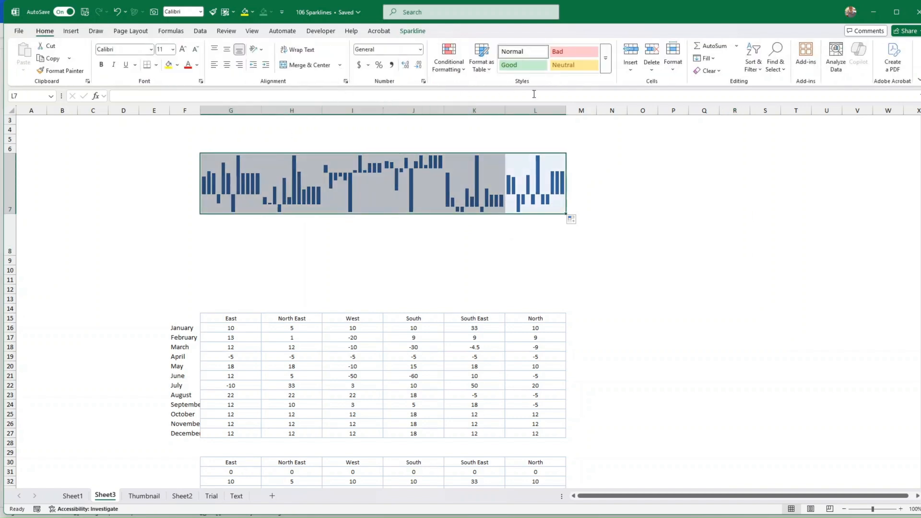
Give the sparkline cells G7:L7 a dark blue fill
click(178, 64)
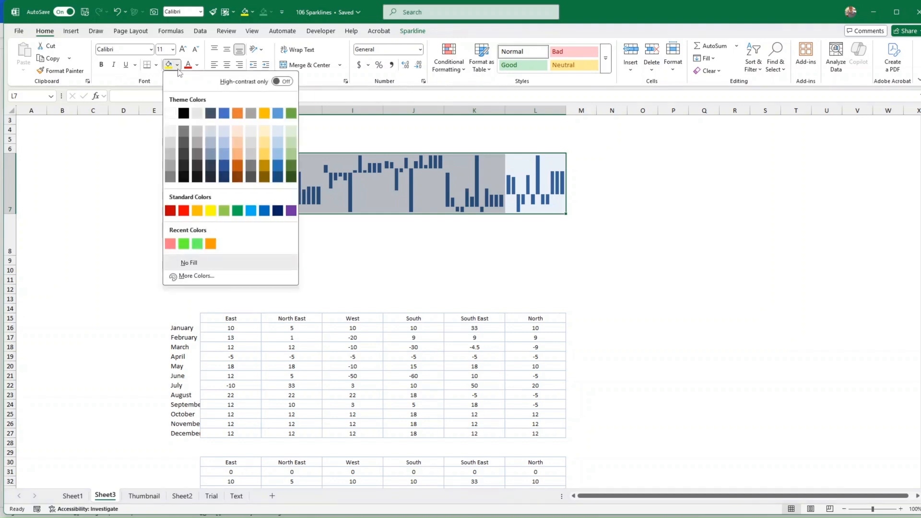
click(278, 210)
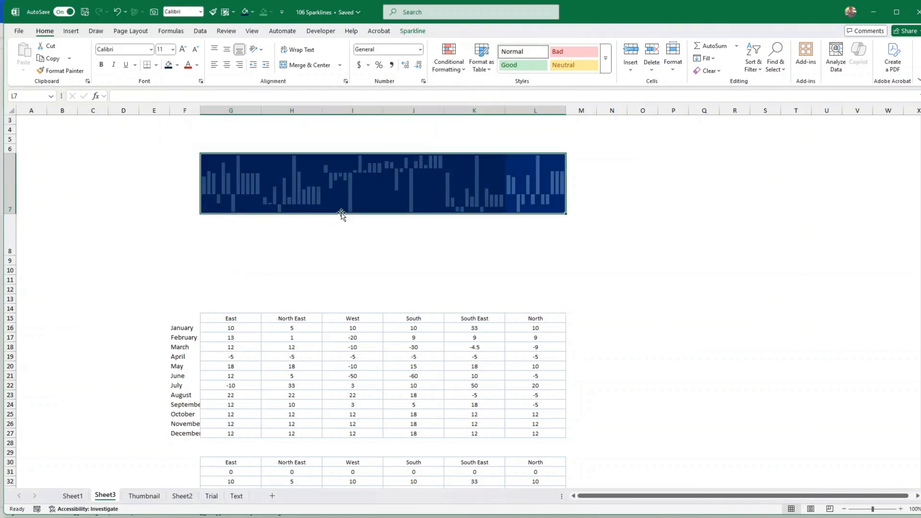
click(222, 189)
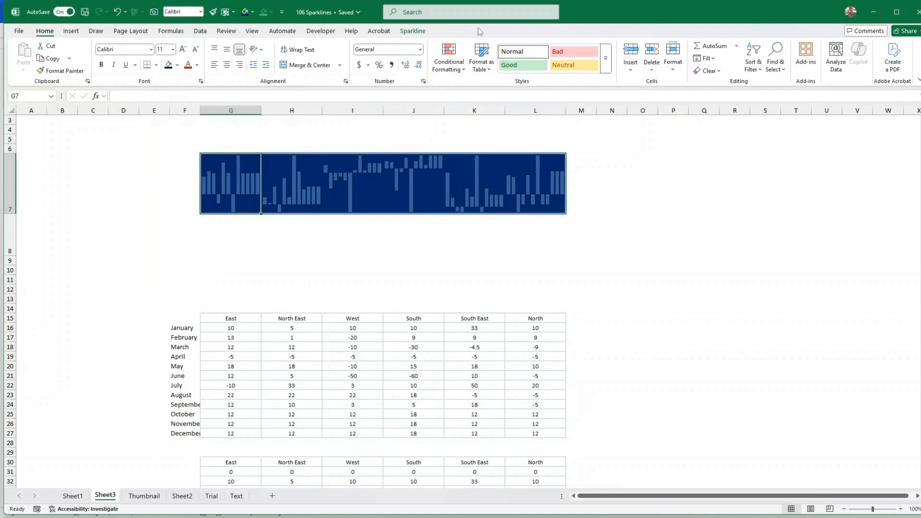
click(413, 32)
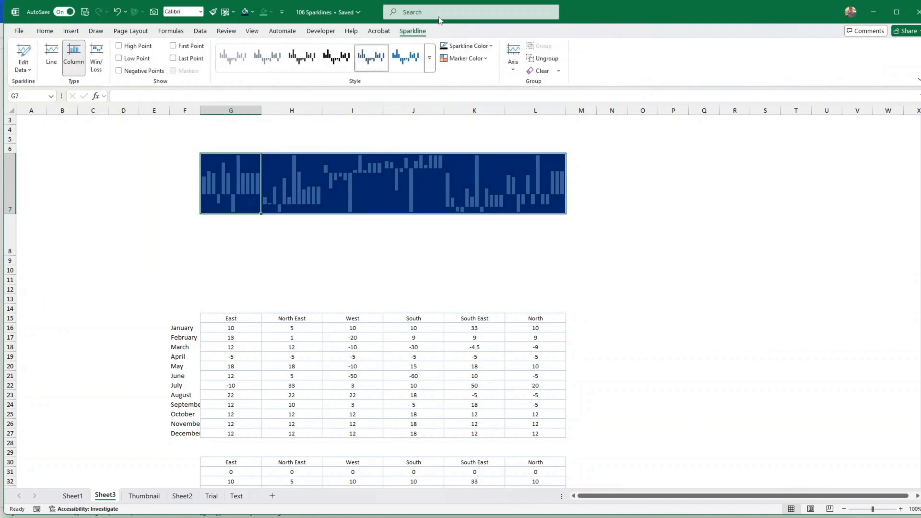
Apply the pale mint sparkline style to the G7:L7 sparkline group
click(429, 66)
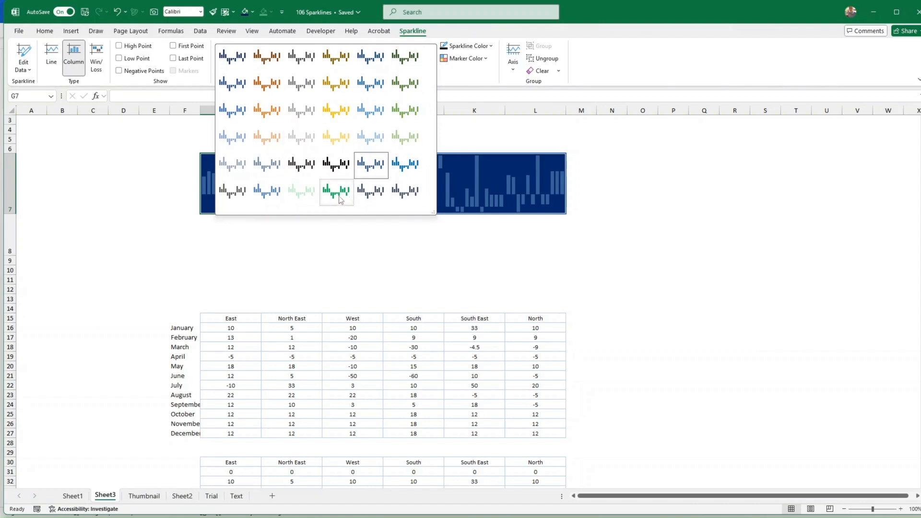
click(311, 196)
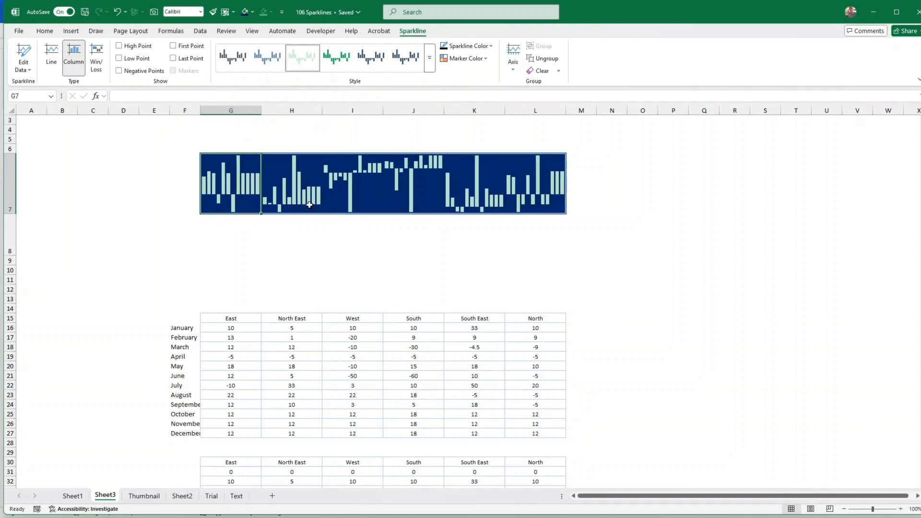
click(421, 183)
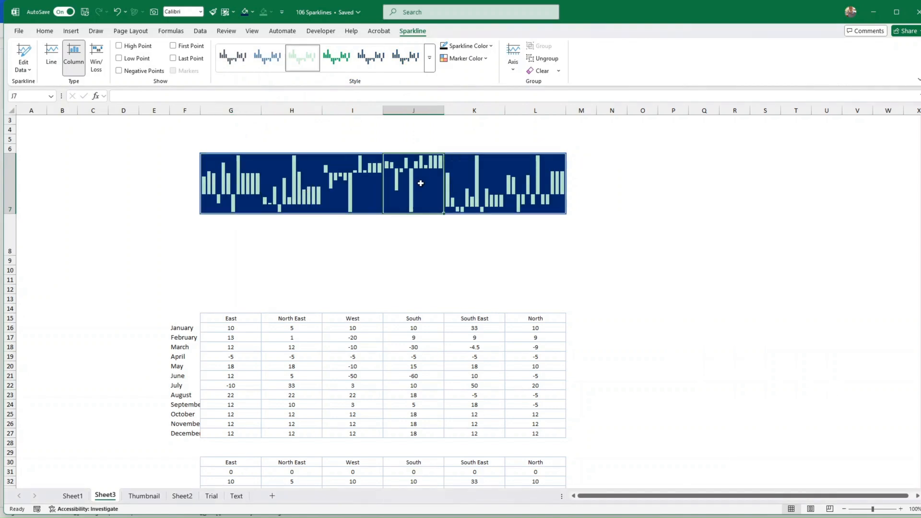
click(222, 184)
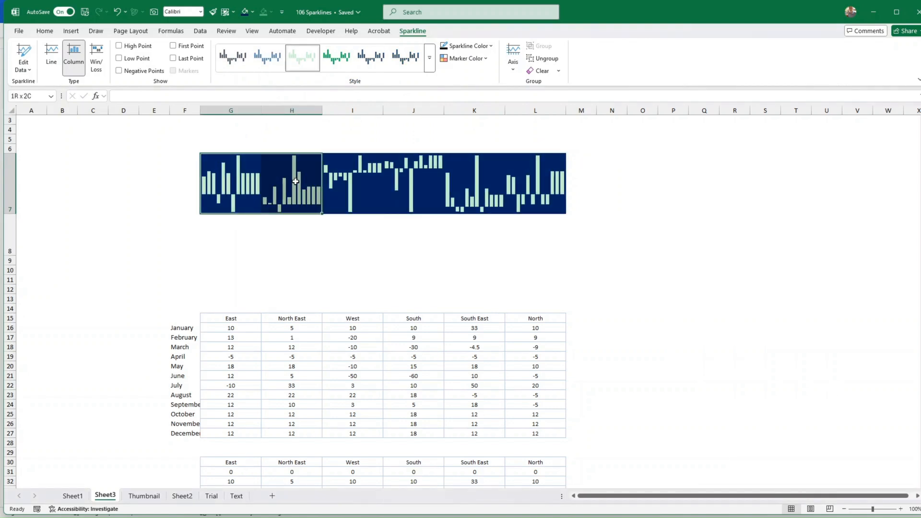
click(492, 47)
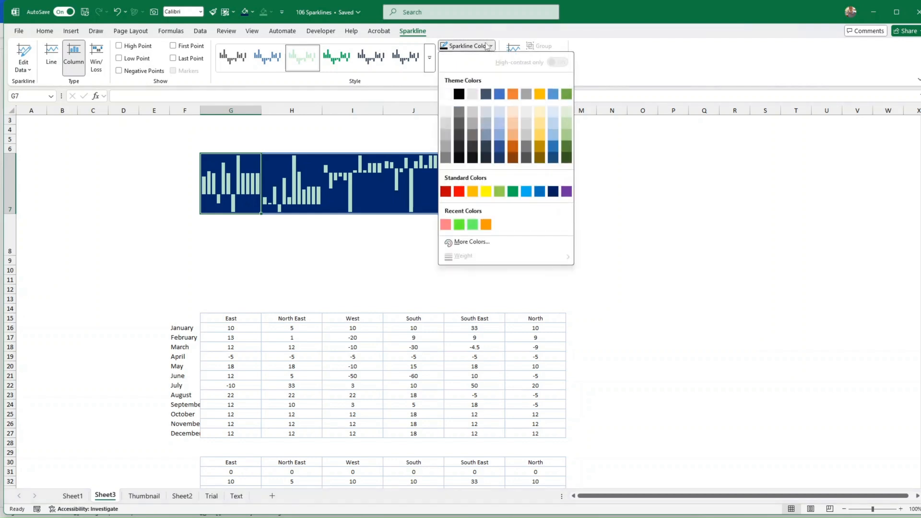
Show negative points in pink and apply the pale green and pink sparkline style
click(486, 47)
click(485, 58)
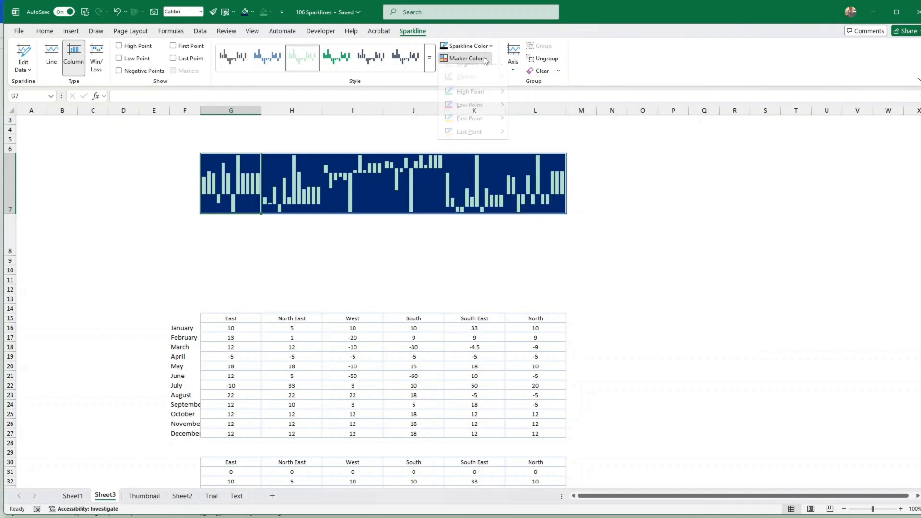
mouse_move(502, 71)
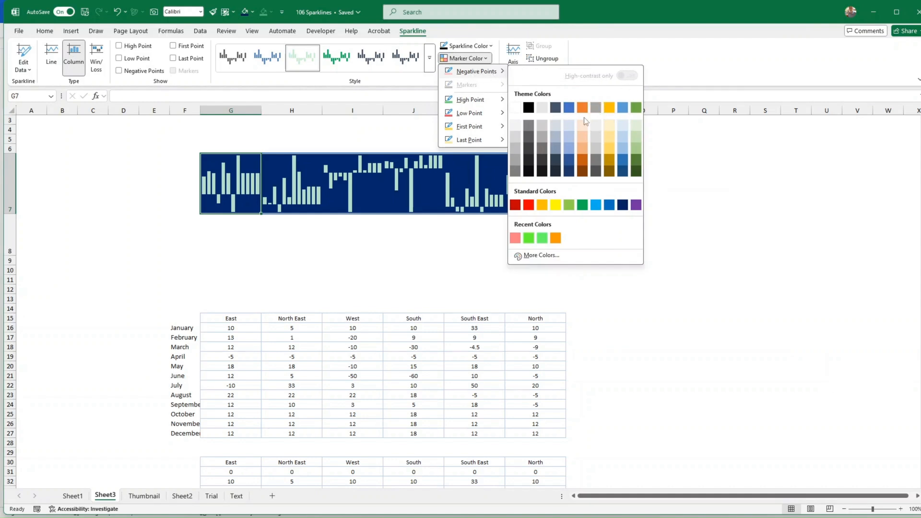
click(515, 238)
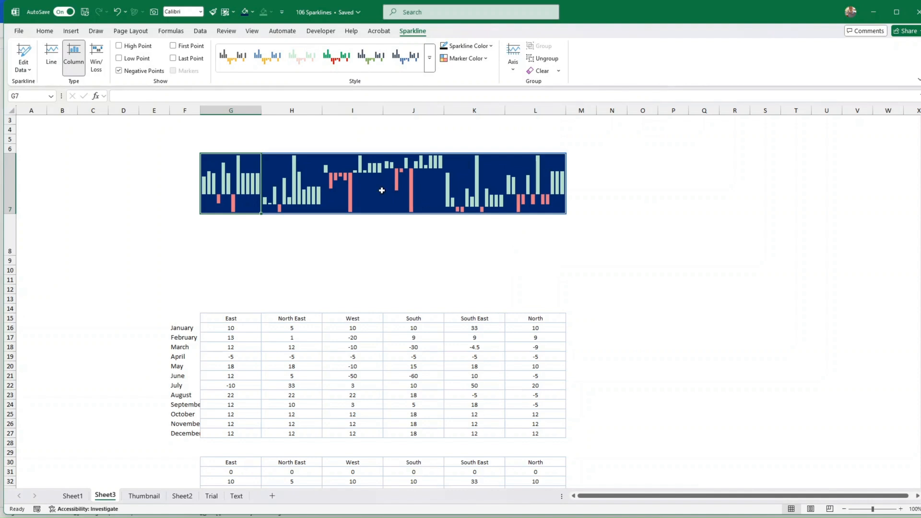
click(429, 58)
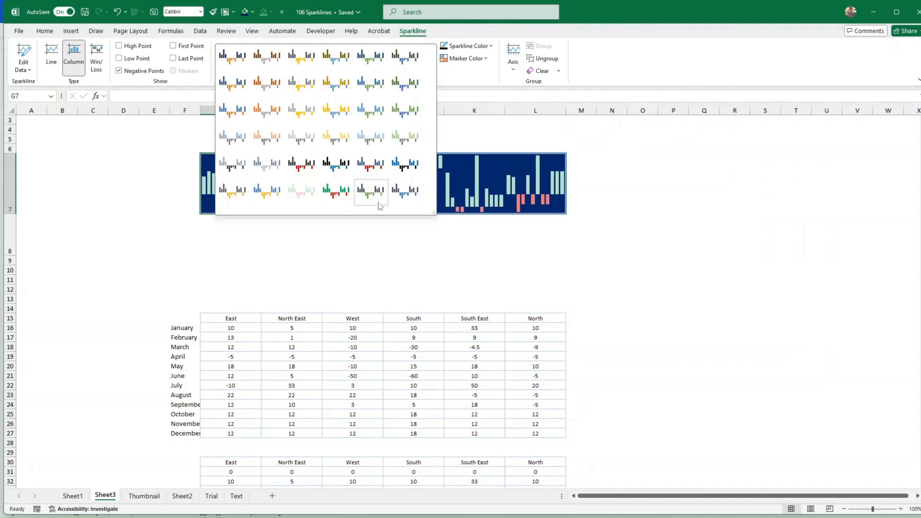
click(302, 196)
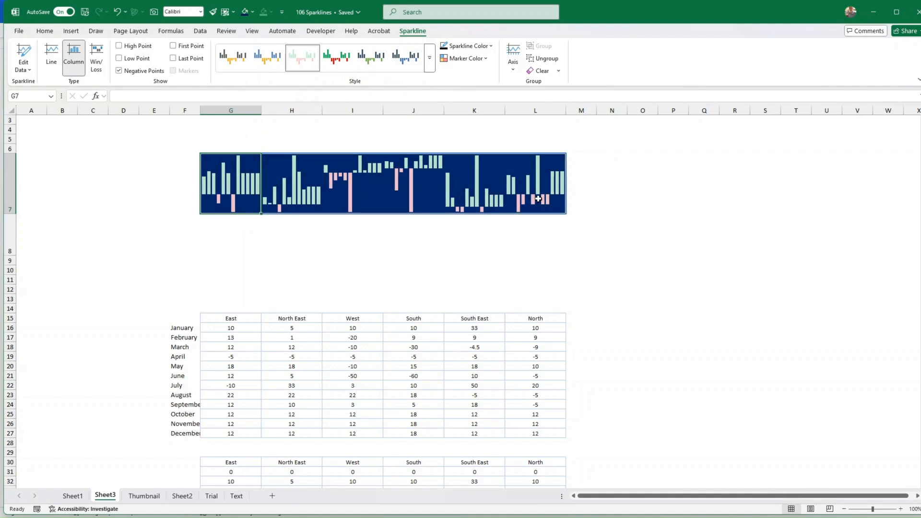
Set the sparkline high point marker colour to light green
click(484, 61)
mouse_move(494, 104)
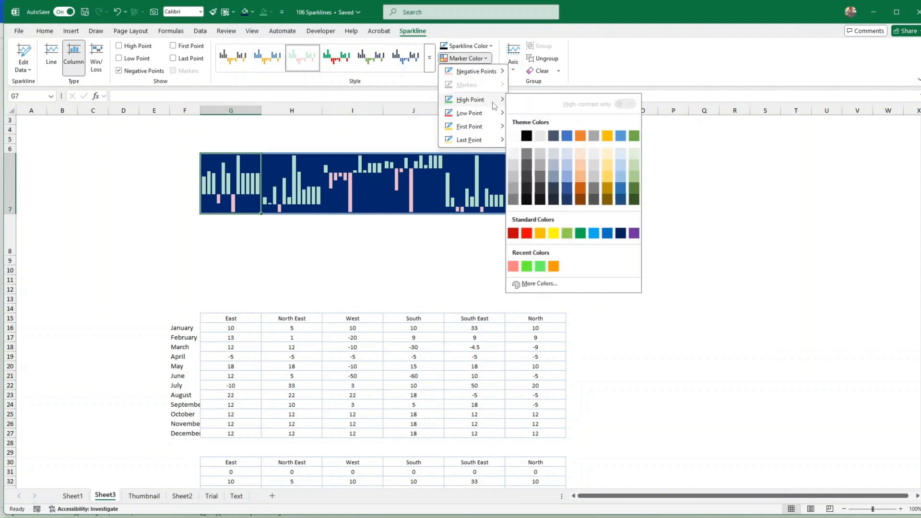
click(570, 234)
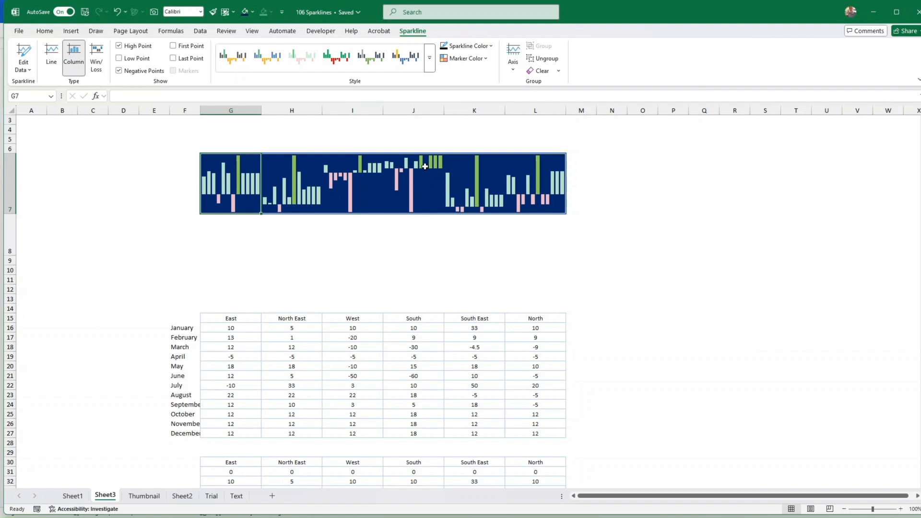
click(412, 190)
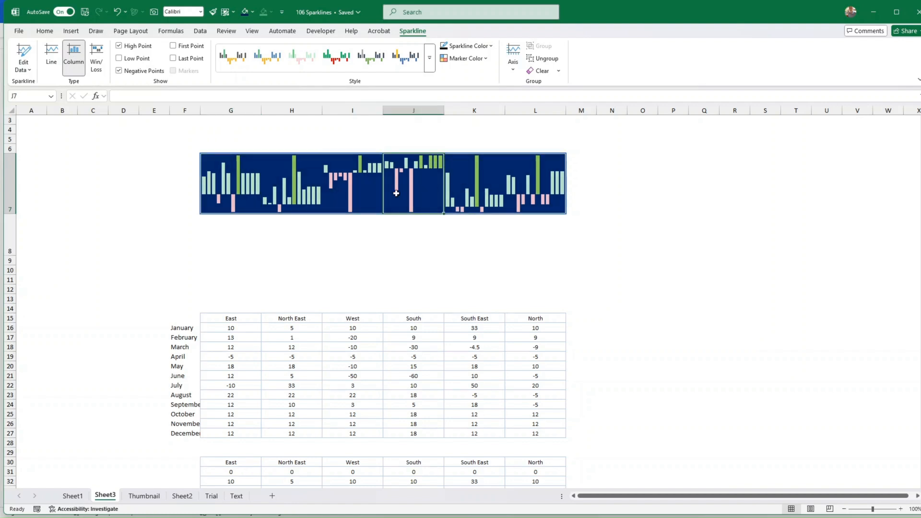
click(229, 188)
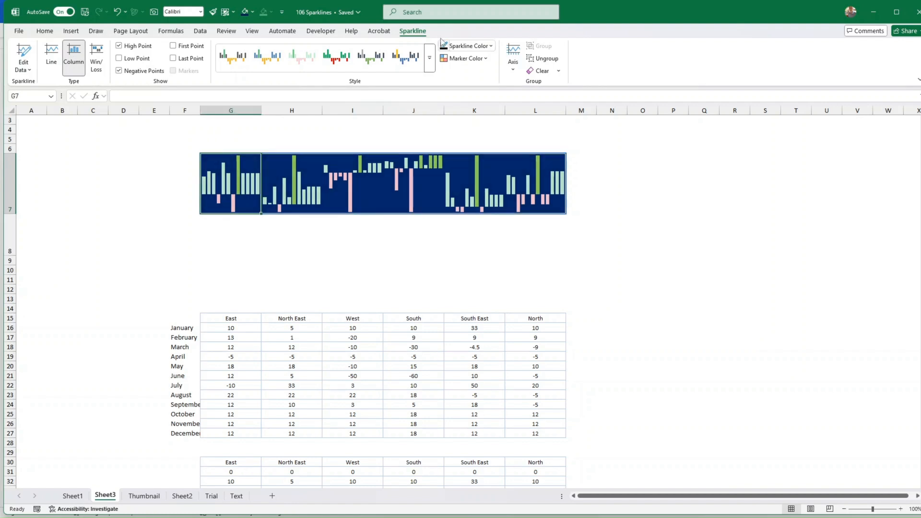
click(475, 46)
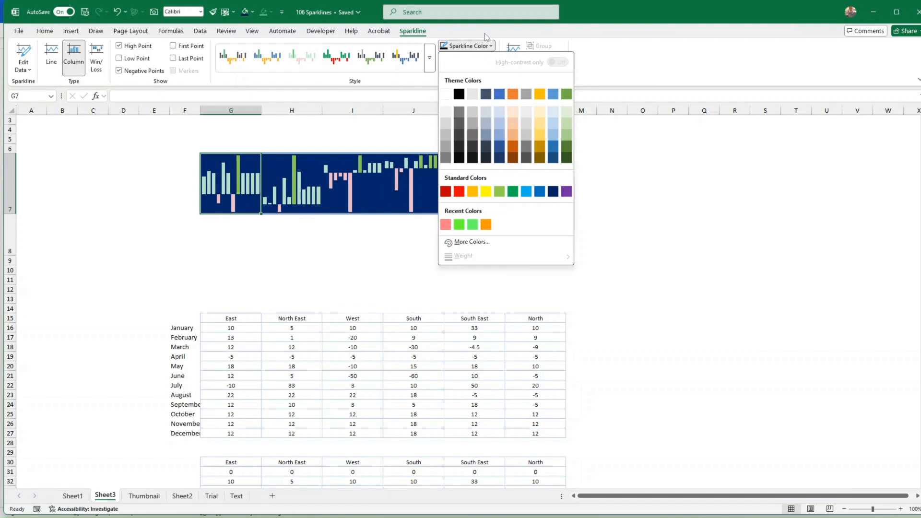
click(485, 45)
Set the sparkline low point marker colour to pink
click(475, 60)
mouse_move(491, 118)
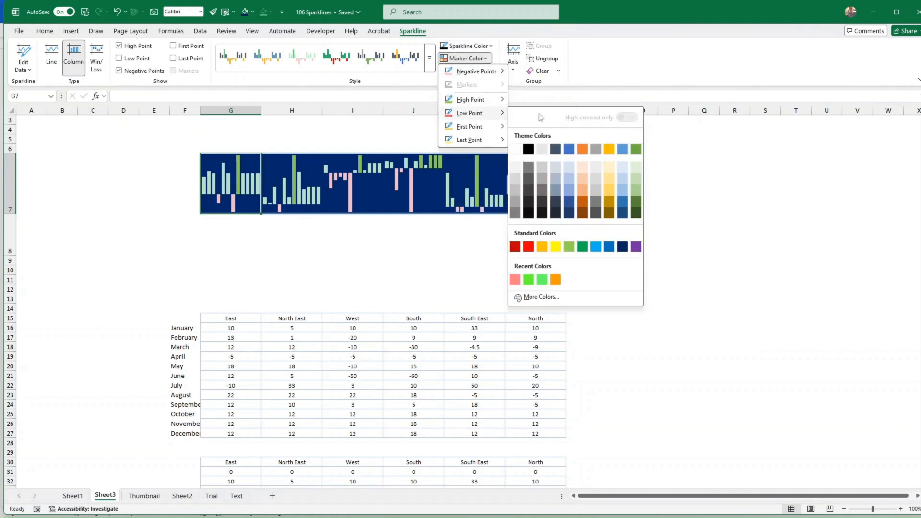
click(529, 247)
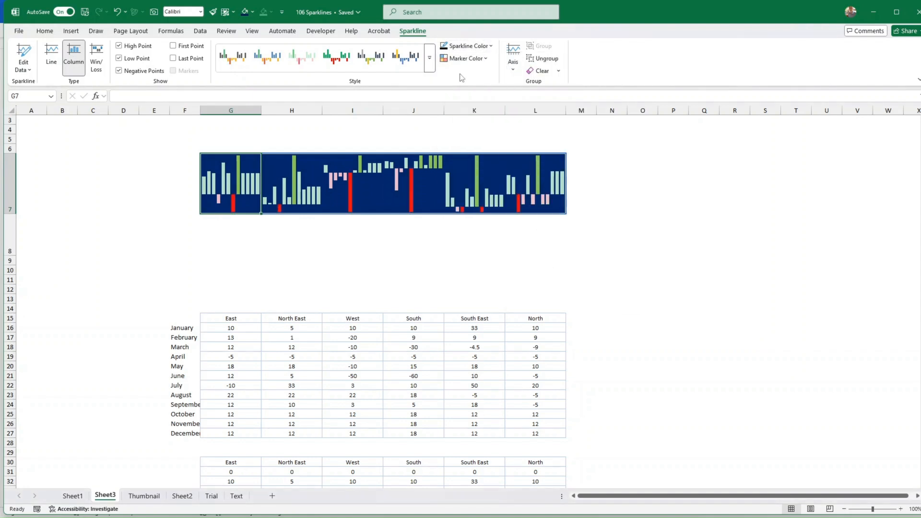
click(465, 58)
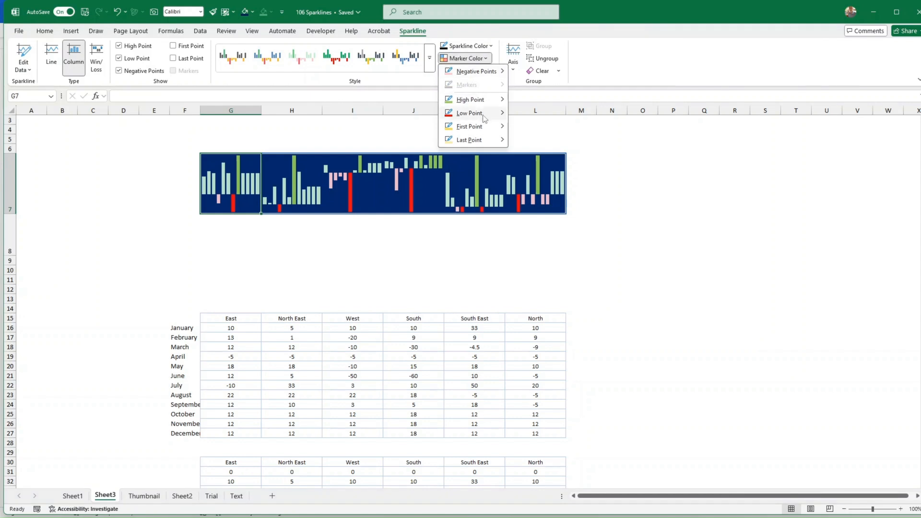
mouse_move(484, 118)
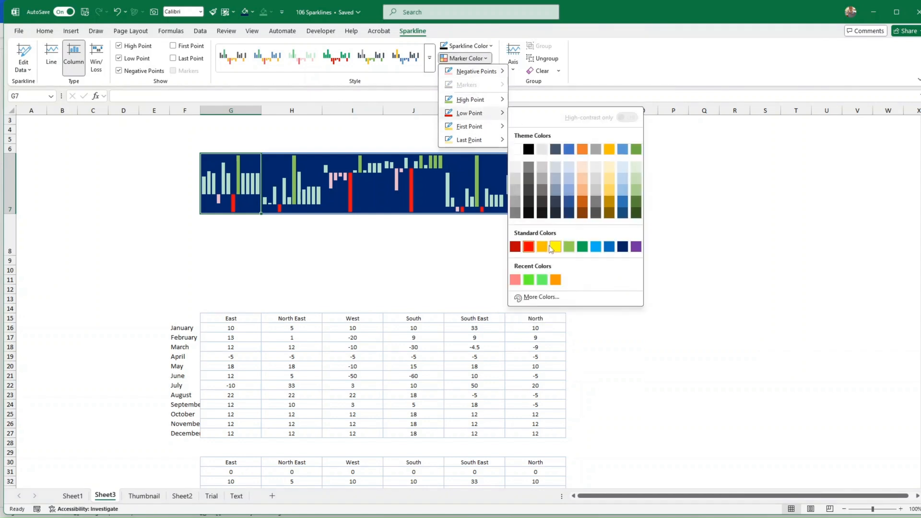
click(516, 281)
click(421, 238)
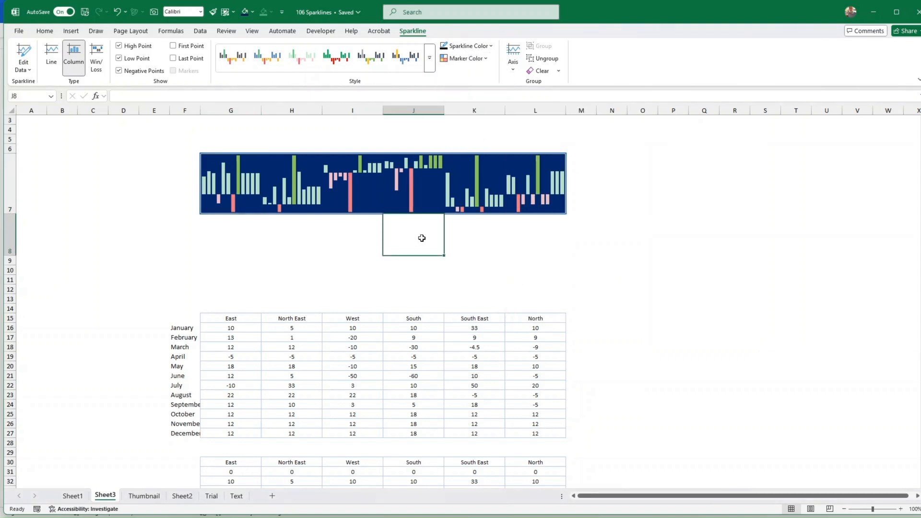
click(231, 189)
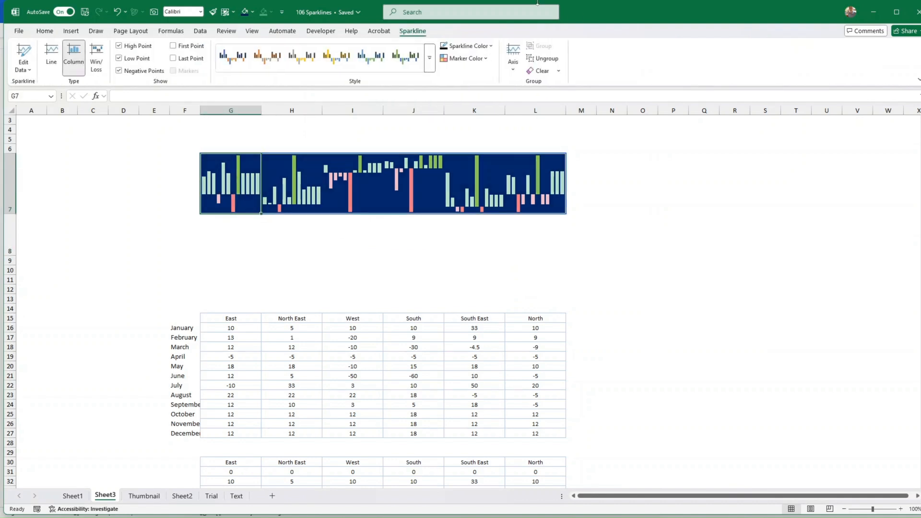
Set both vertical axis minimum and maximum to Same for All Sparklines
click(516, 72)
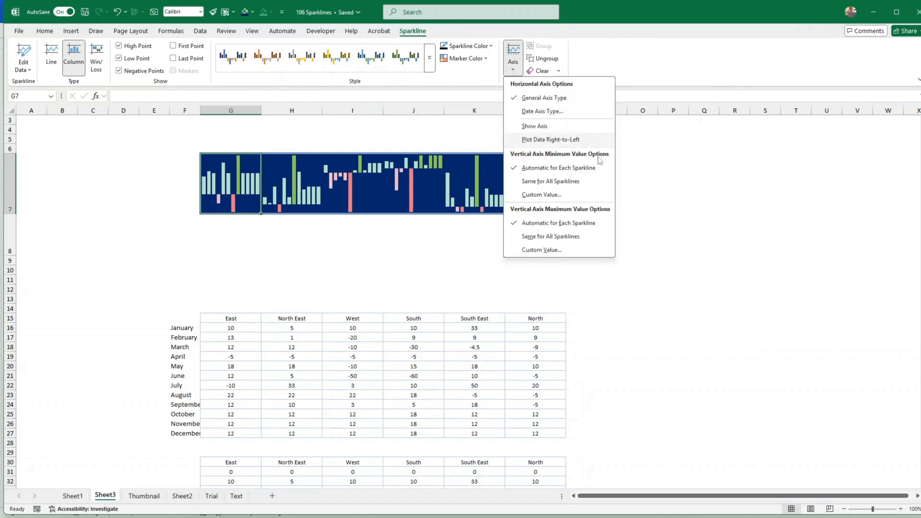
click(574, 185)
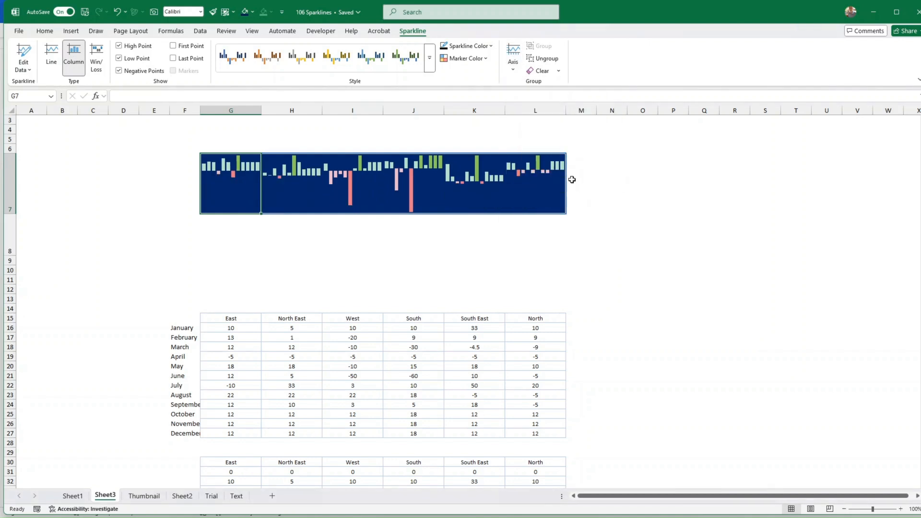
click(515, 71)
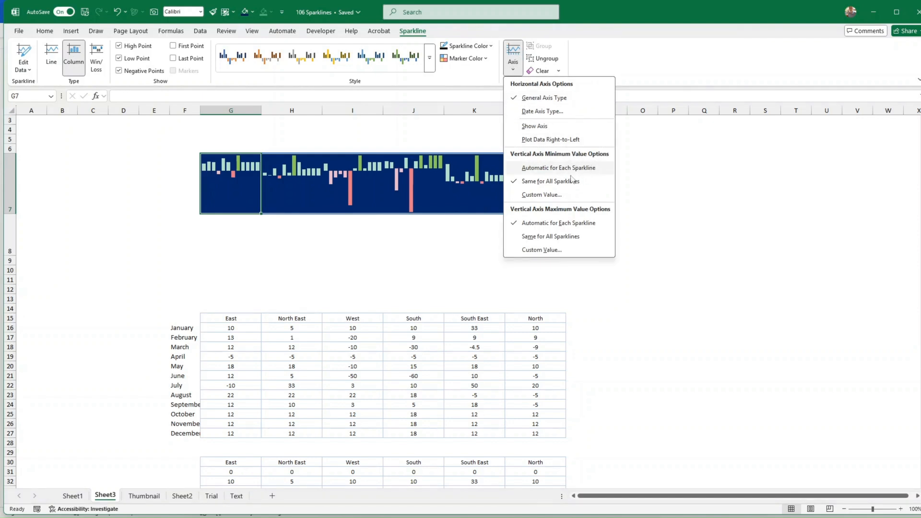
click(556, 237)
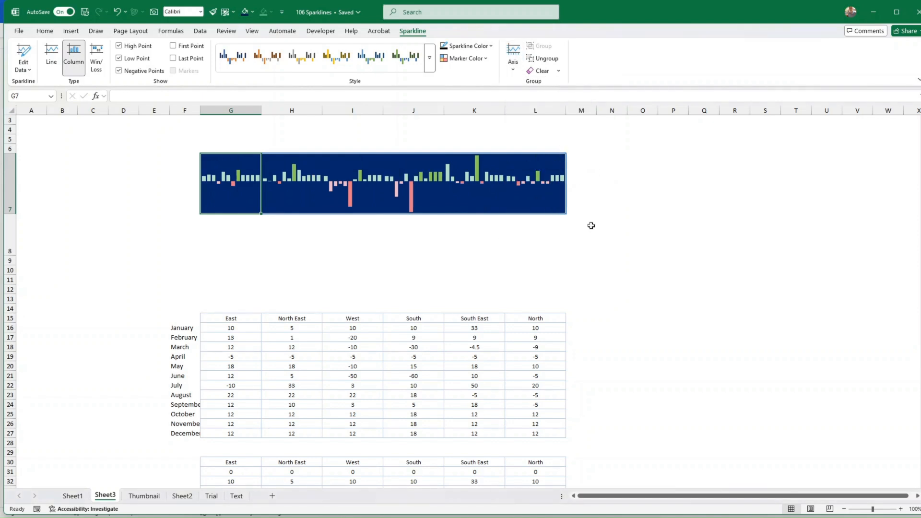
click(538, 245)
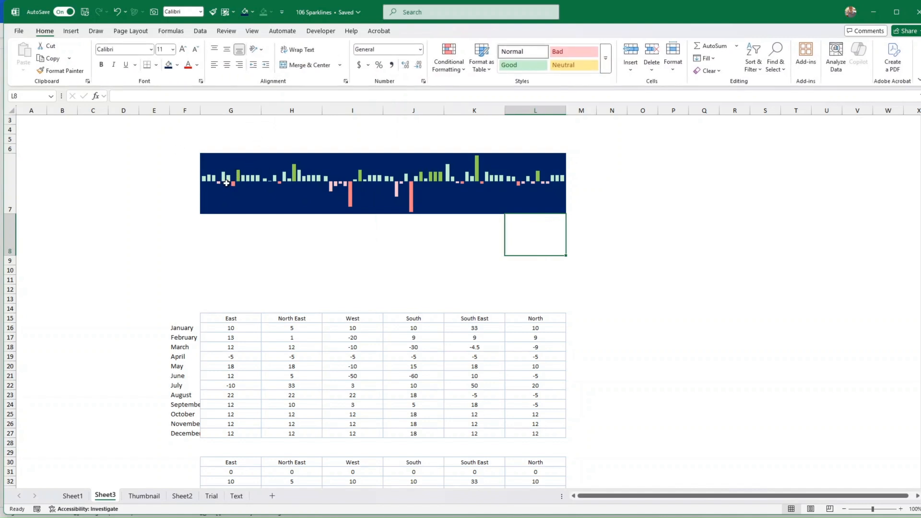
Add white outline and inside borders to the sparkline cells G7:L7
drag(236, 192, 528, 186)
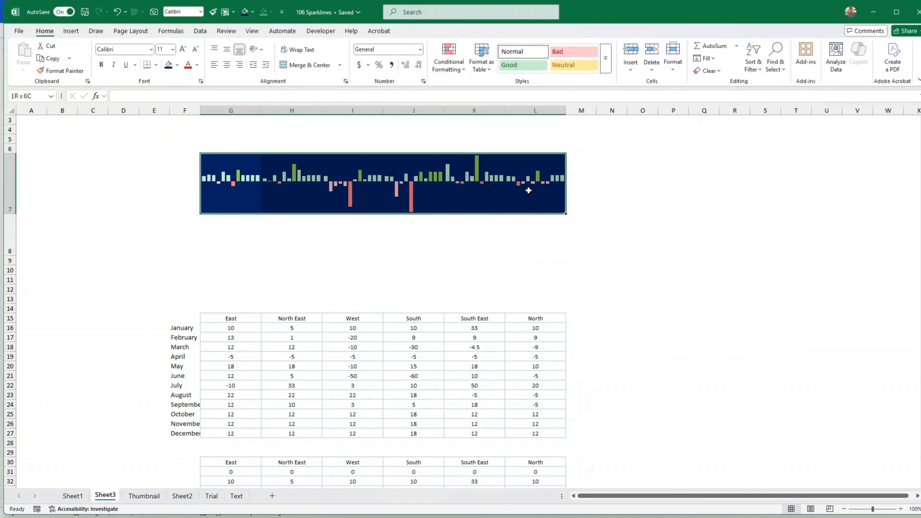
click(48, 31)
click(157, 67)
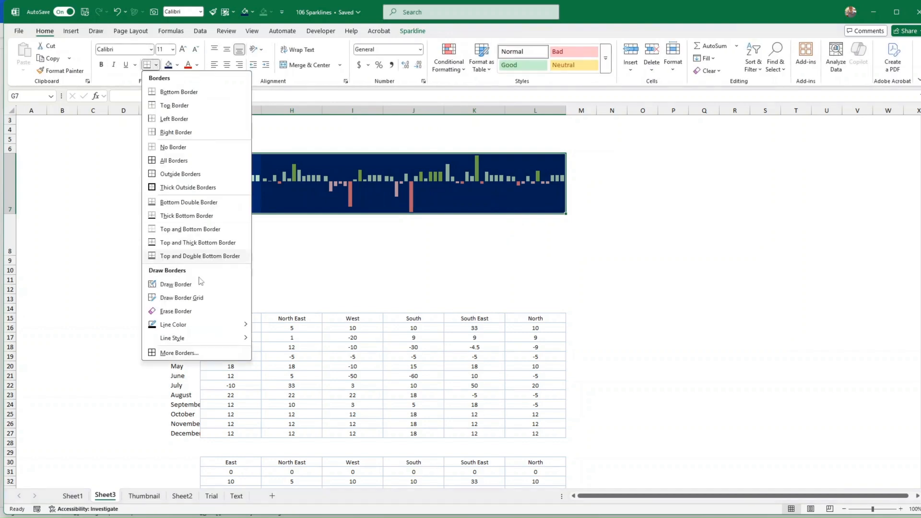
click(187, 353)
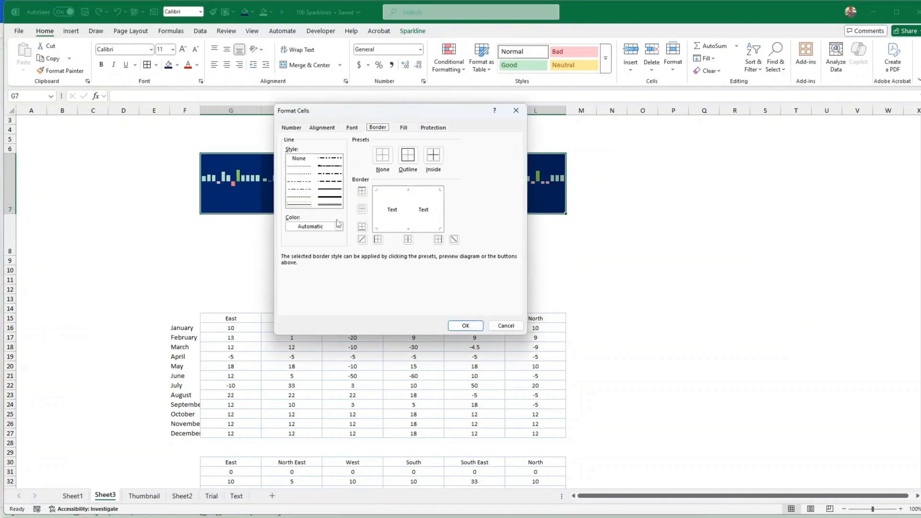
click(339, 226)
click(293, 267)
click(408, 154)
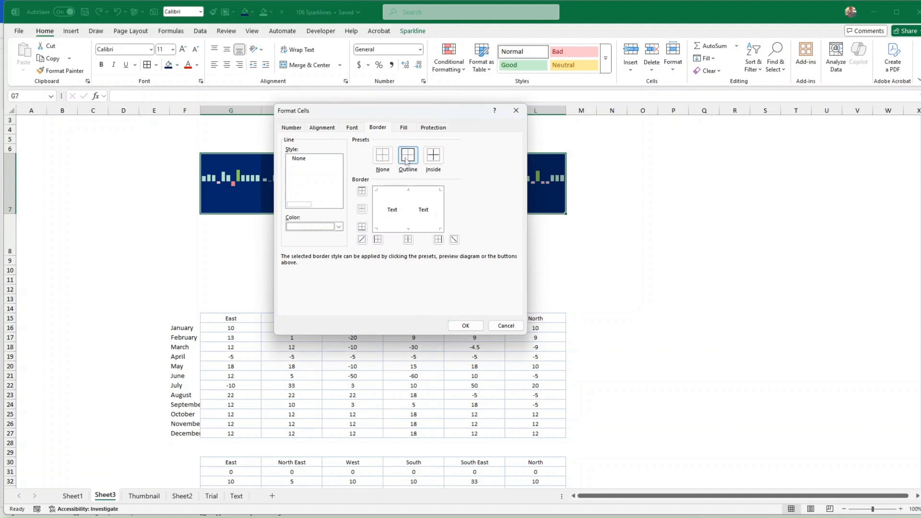
click(433, 154)
click(466, 326)
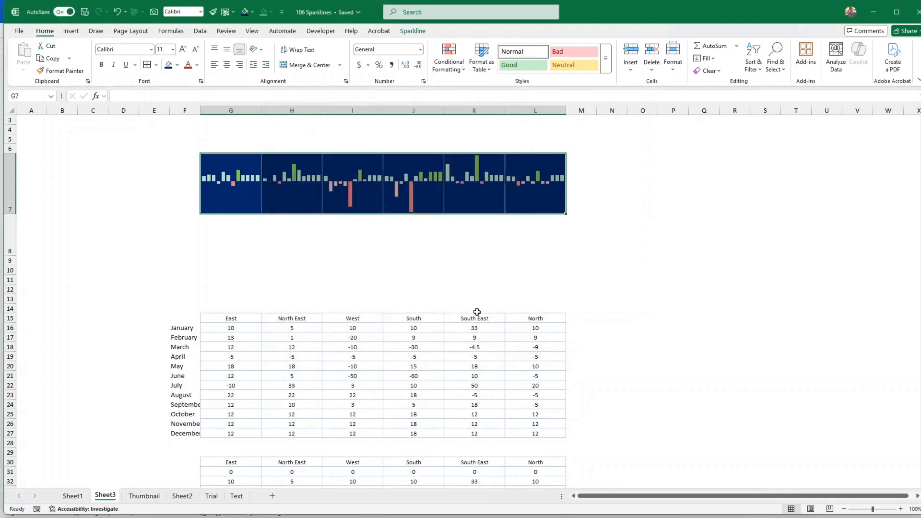
click(499, 272)
drag(228, 187, 543, 191)
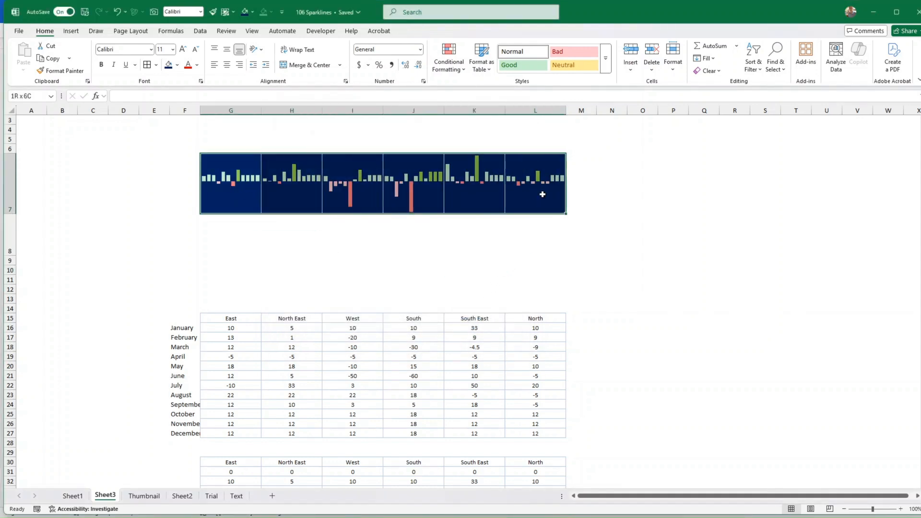
click(632, 231)
drag(223, 196, 542, 192)
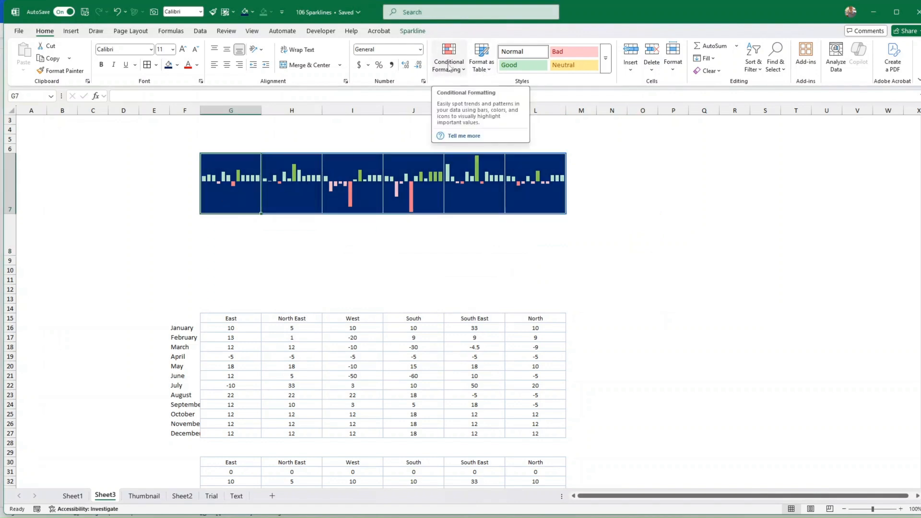
click(412, 31)
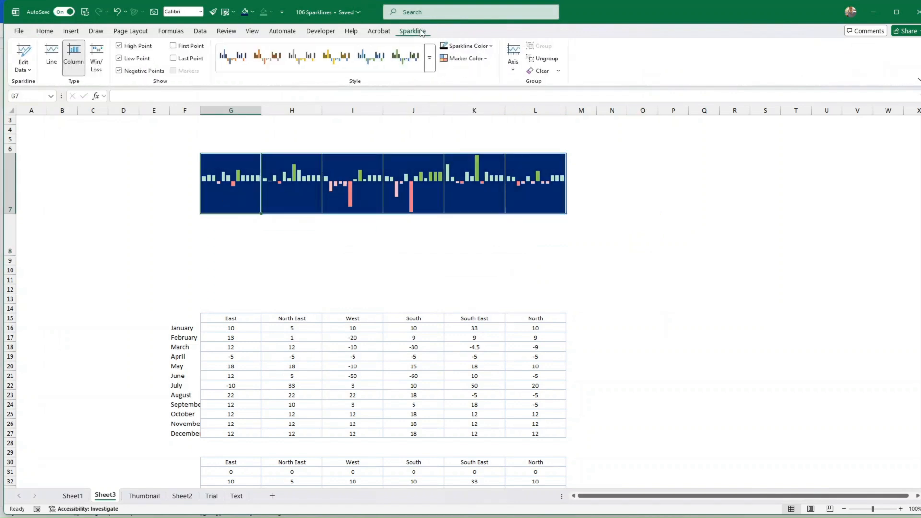
click(486, 58)
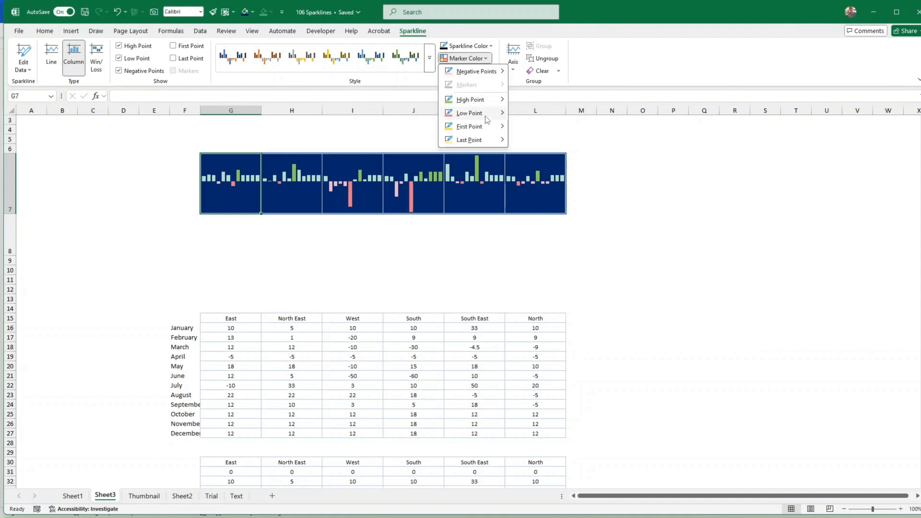
mouse_move(479, 128)
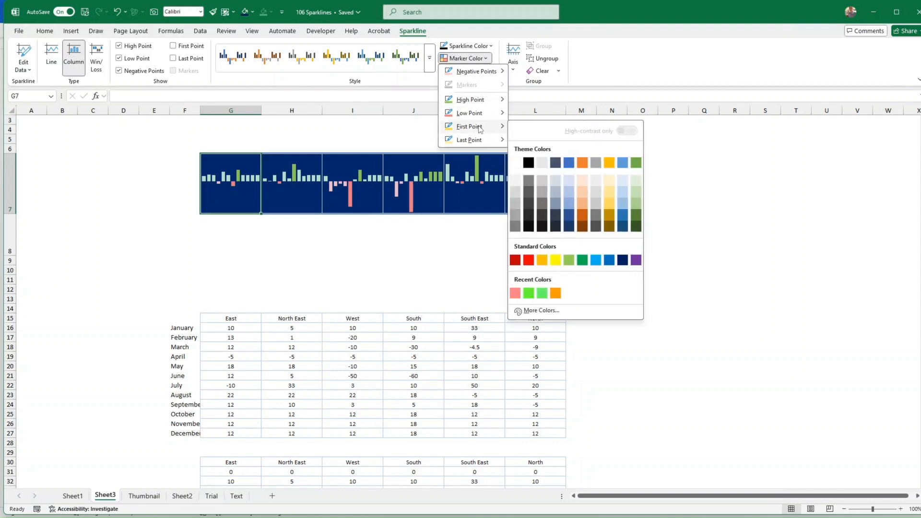
click(555, 261)
click(548, 261)
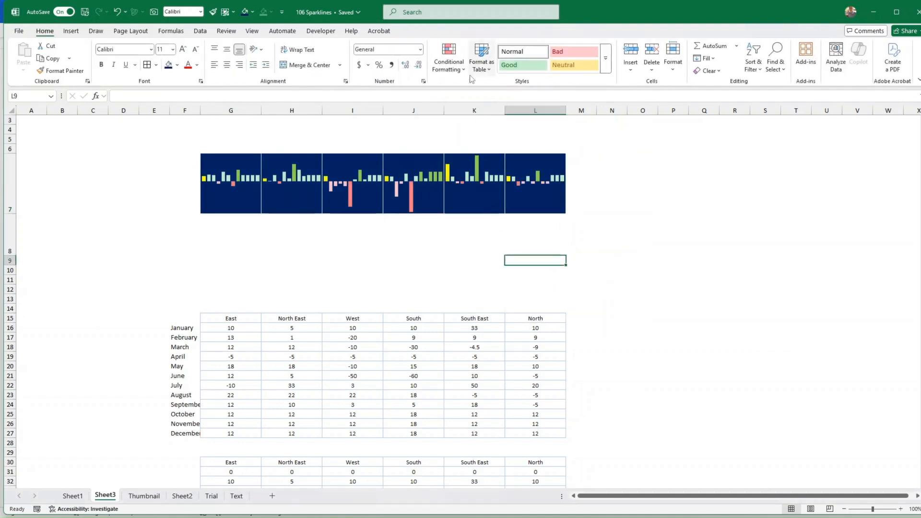
key(ctrl+z)
click(623, 165)
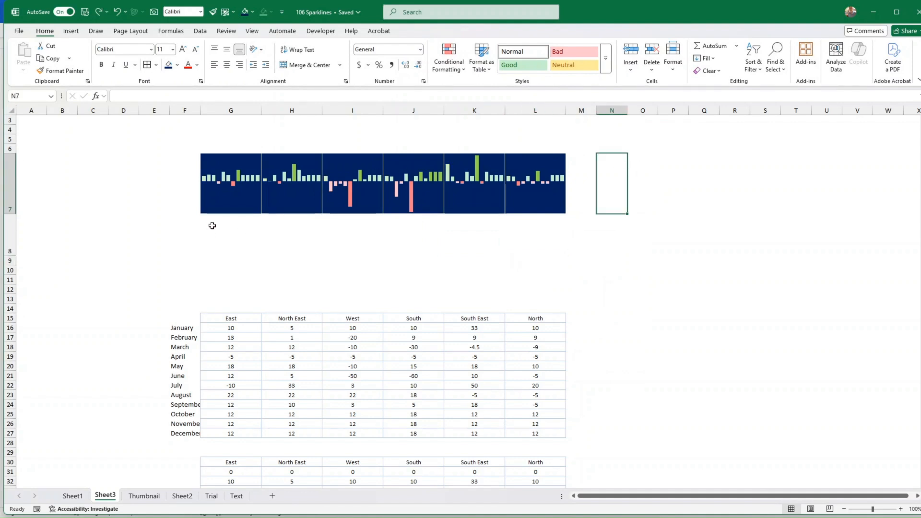
Fill G8:L8 dark navy and increase row 8's height to 69.75
drag(211, 224, 545, 238)
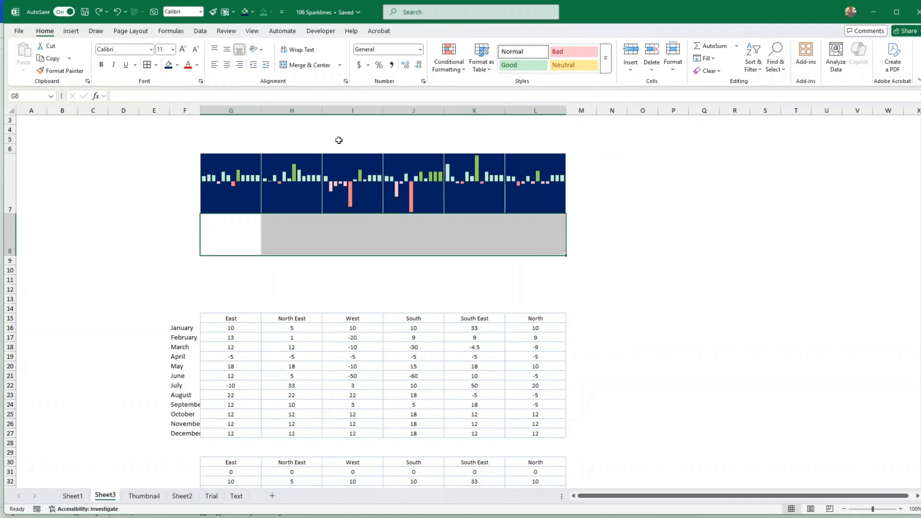
click(168, 64)
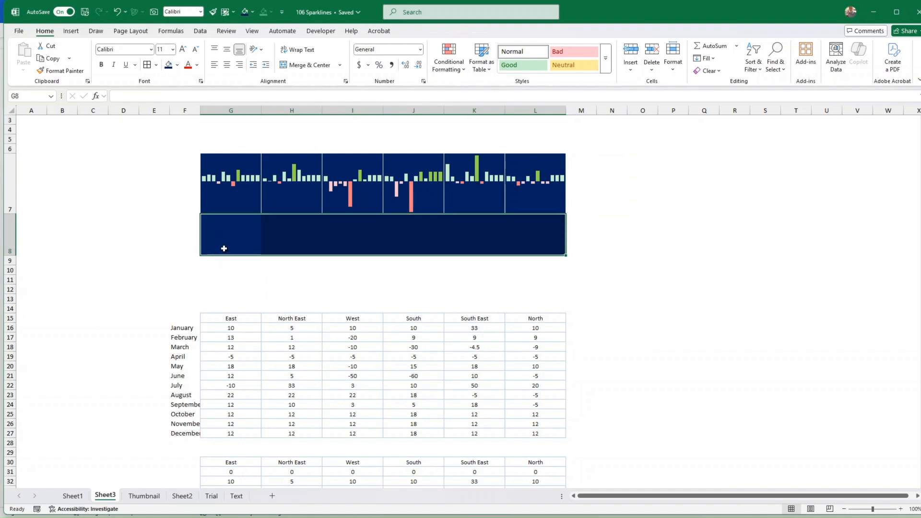
drag(12, 255, 12, 262)
click(243, 298)
scroll(249, 298, down, 3)
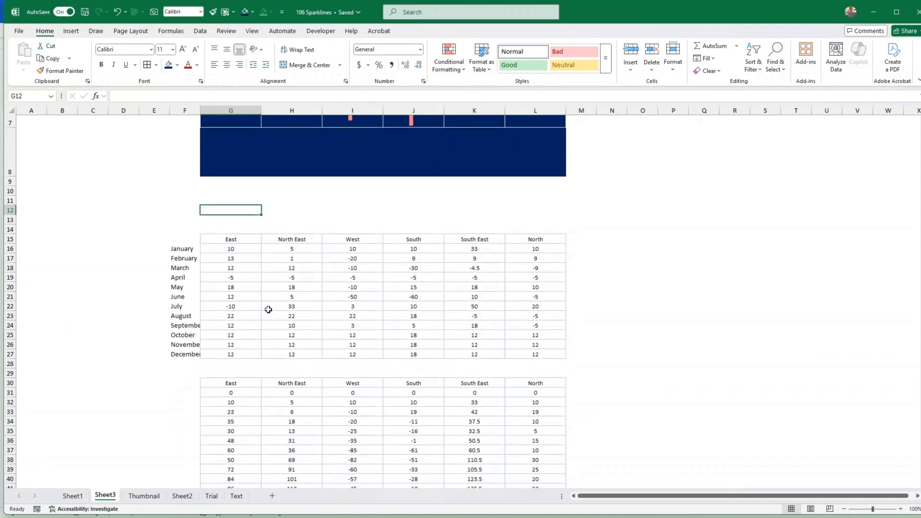
scroll(268, 309, down, 1)
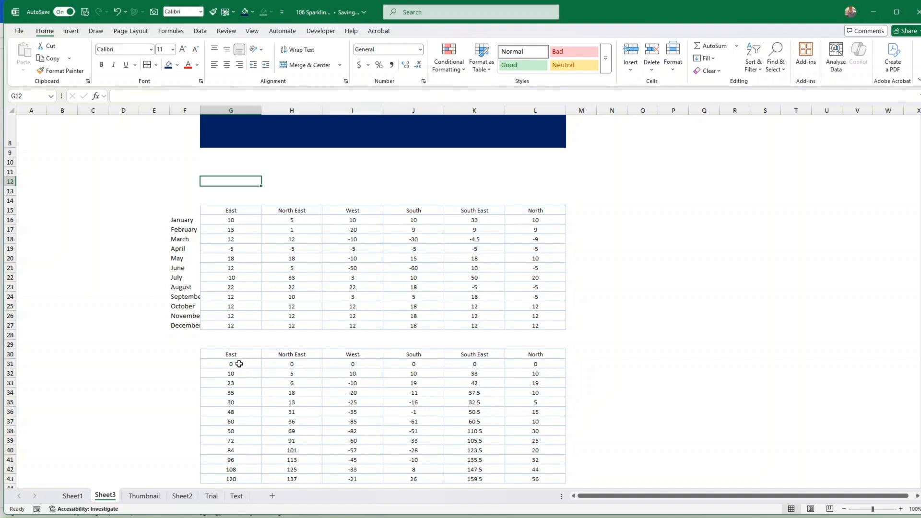
Insert a line sparkline of the East values G31:G43 into cell G8
drag(241, 364, 230, 478)
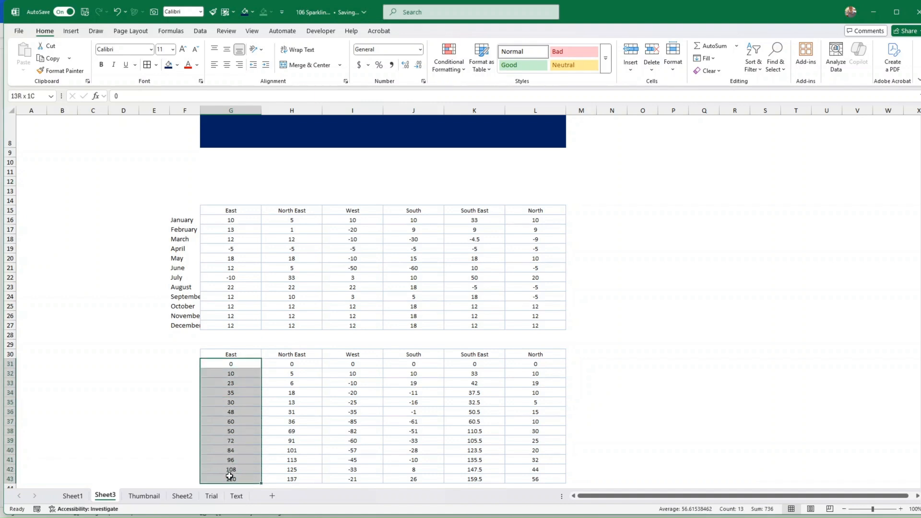
key(ctrl+c)
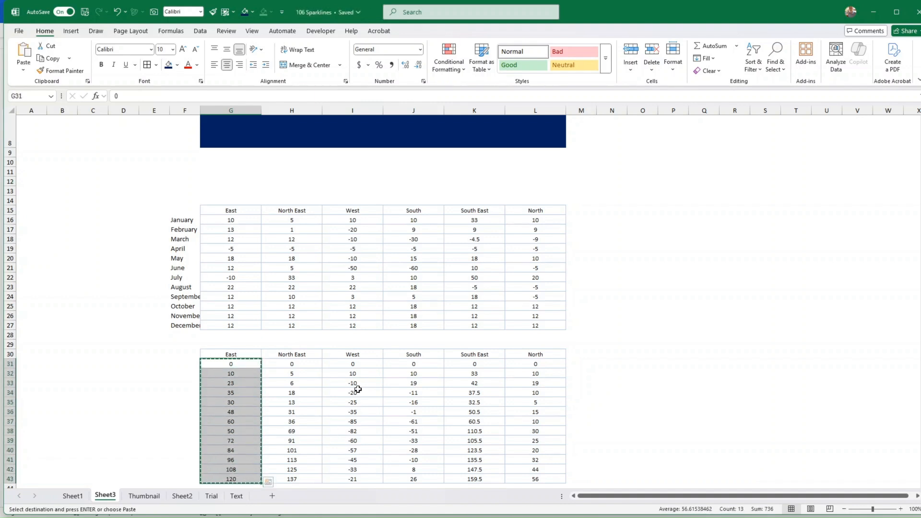
click(356, 382)
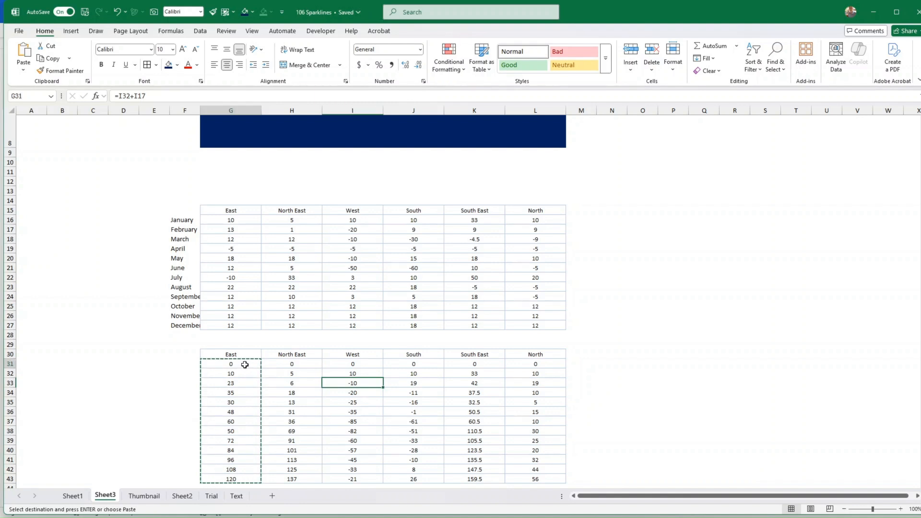
drag(244, 364, 232, 478)
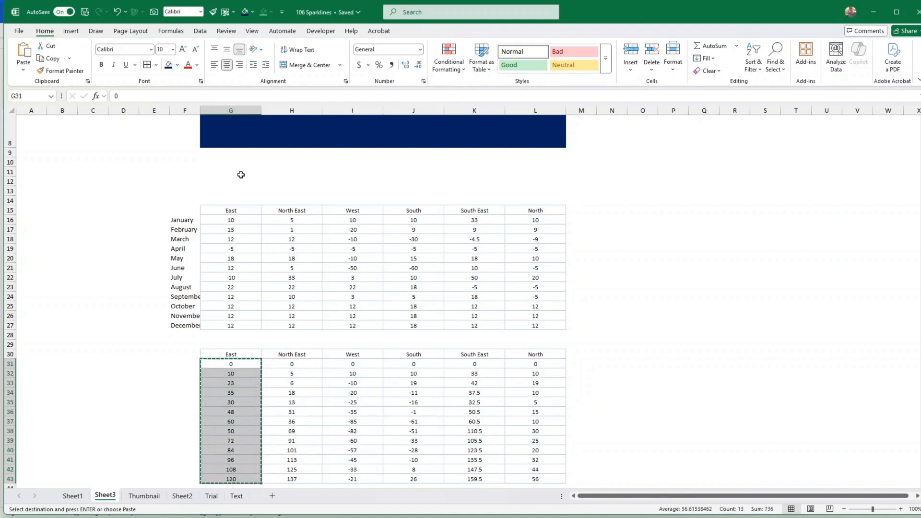
click(80, 33)
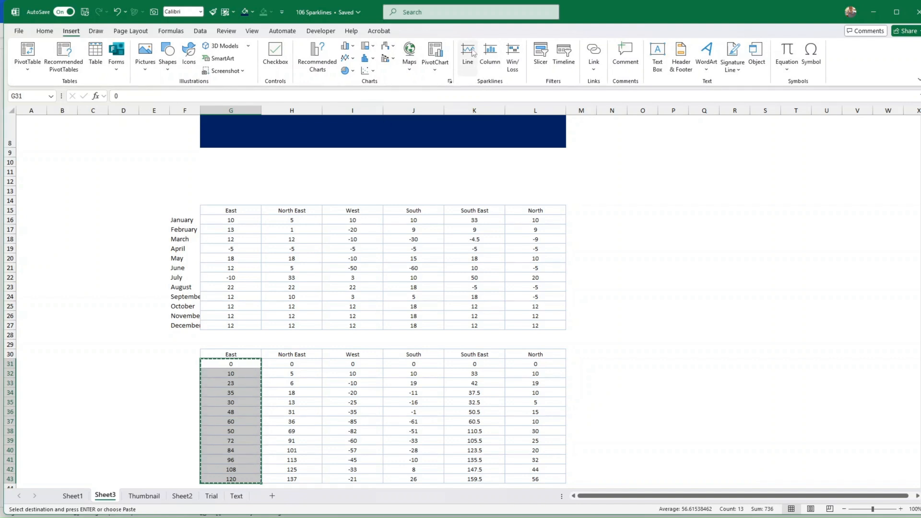
click(481, 53)
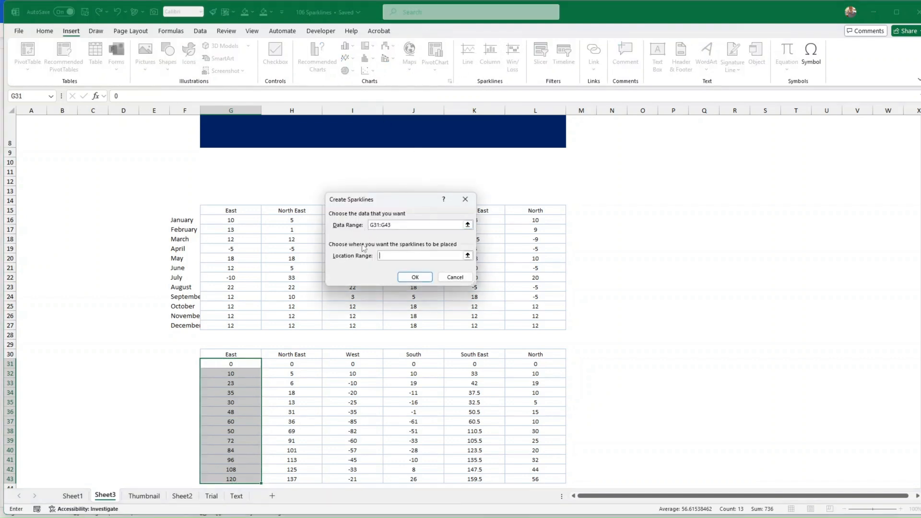
click(419, 256)
scroll(259, 258, up, 2)
click(235, 175)
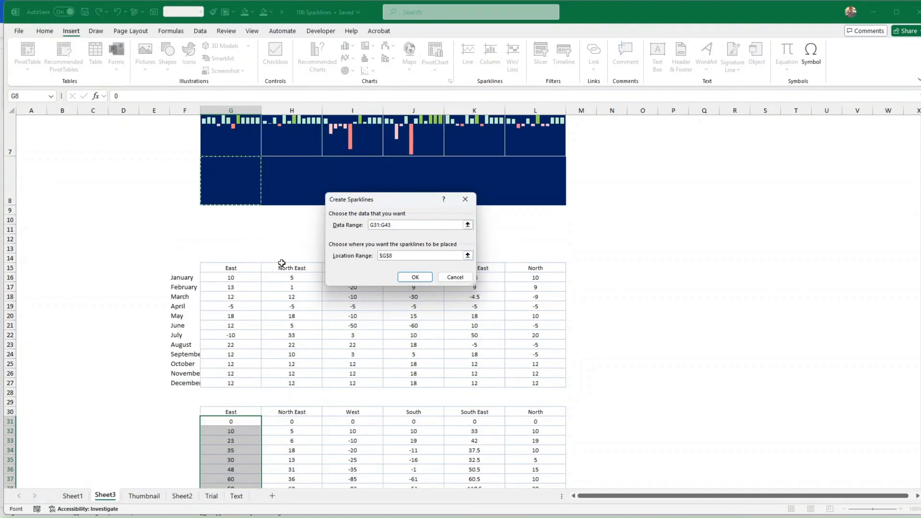
click(414, 276)
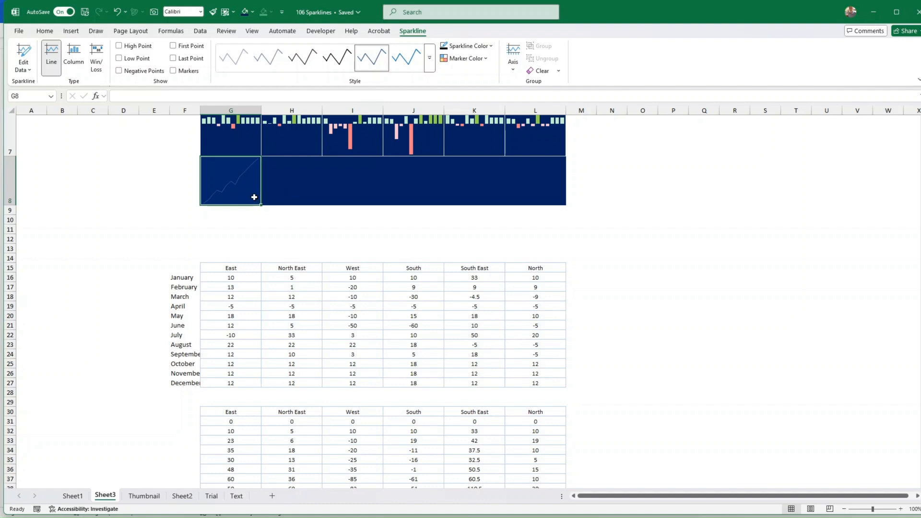
Apply the pale green line style and extend the line sparklines to L8
click(430, 68)
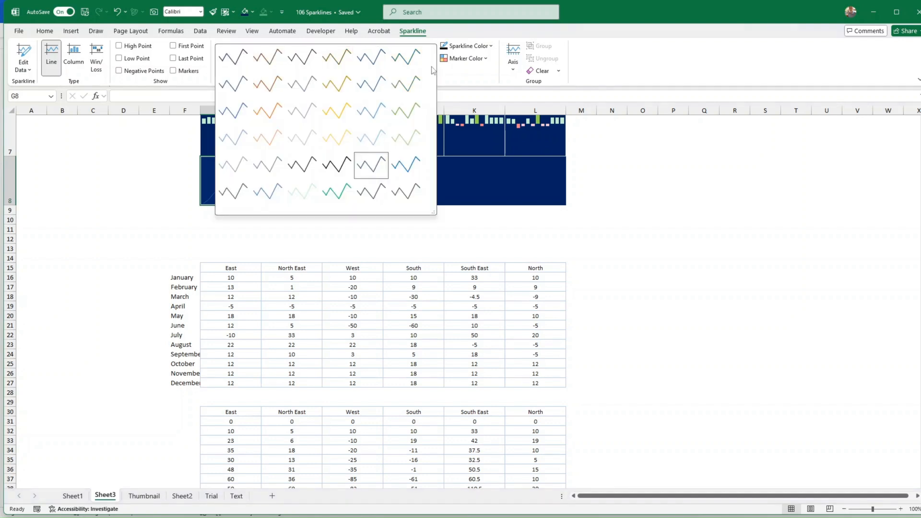
click(301, 192)
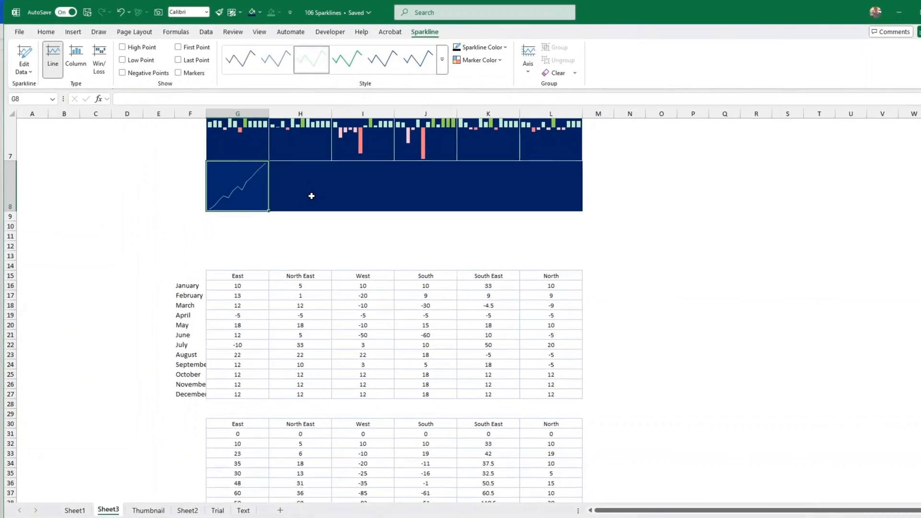
drag(357, 278, 322, 240)
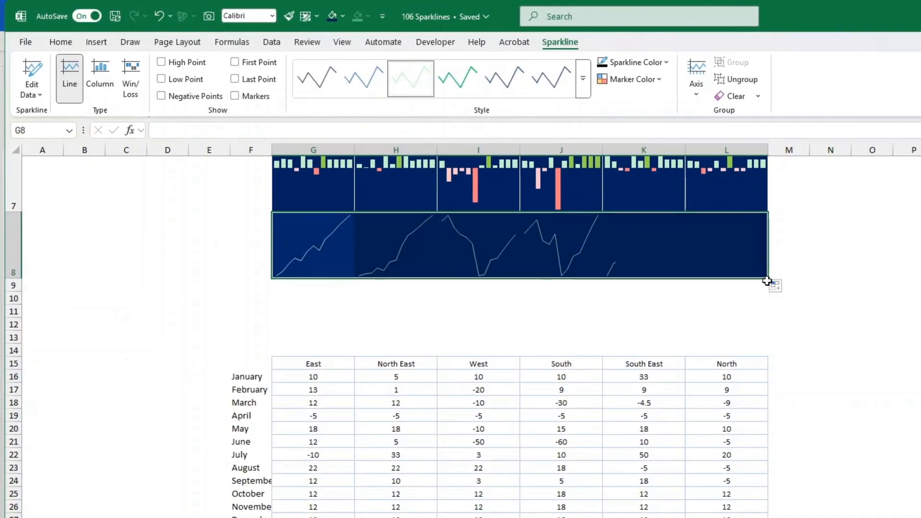
Recolour the G8:L8 line sparklines white, after briefly trying light blue
click(787, 312)
click(323, 241)
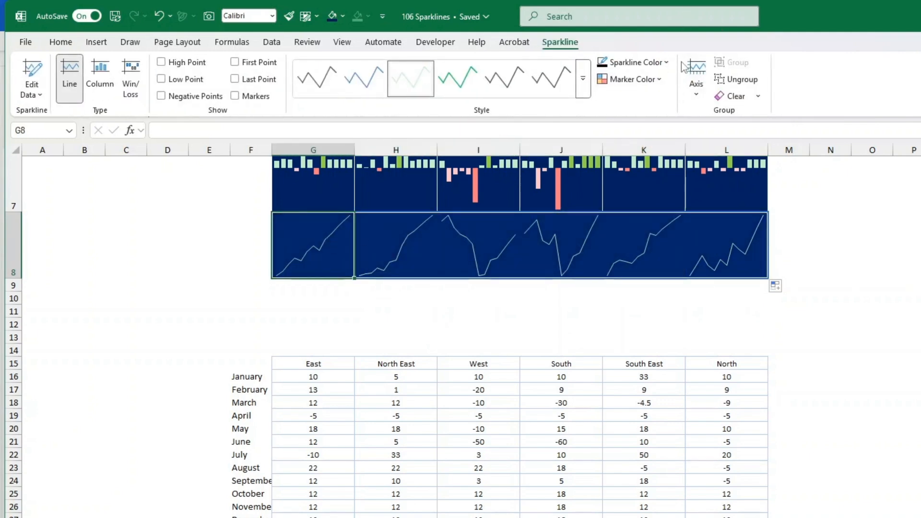
click(665, 64)
click(665, 64)
click(665, 63)
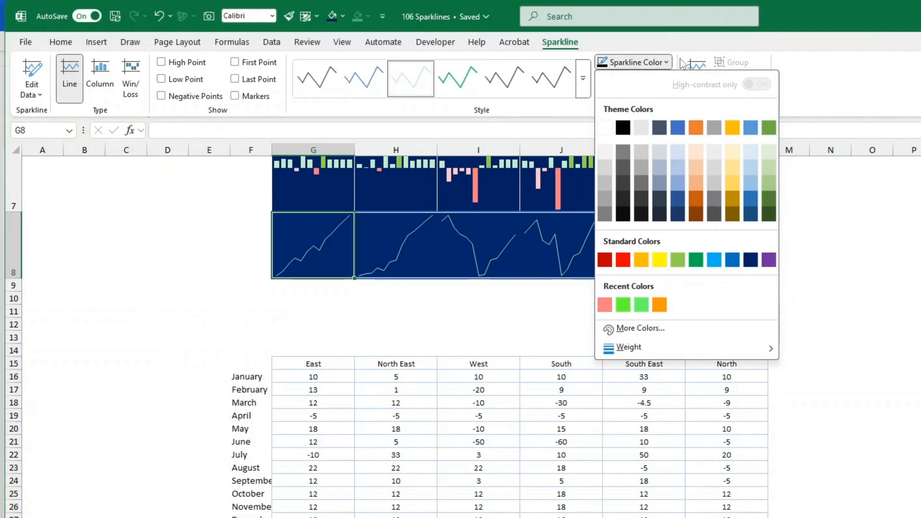
click(751, 154)
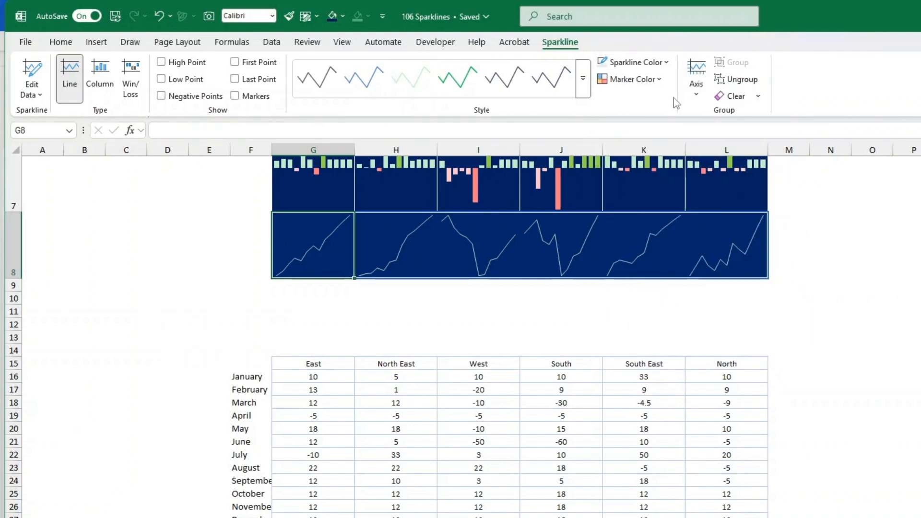
click(667, 63)
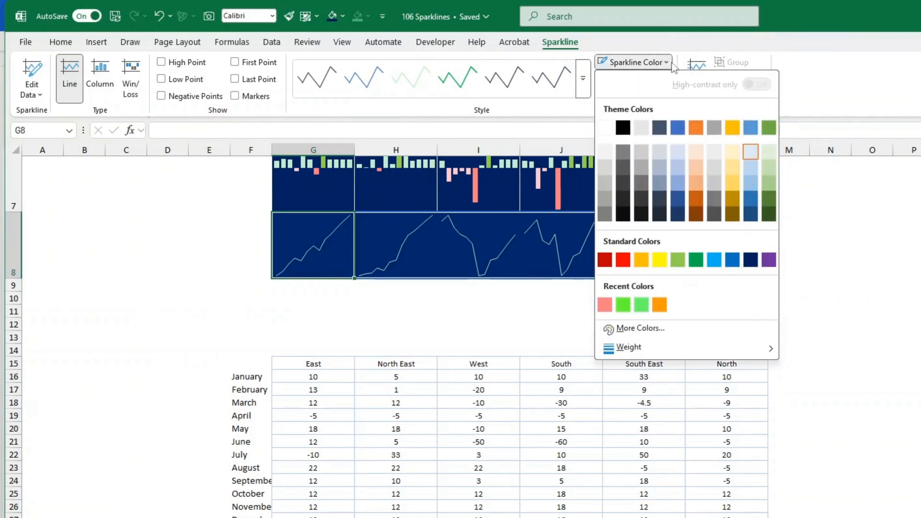
click(607, 126)
Give the row 8 line sparklines green markers
click(632, 80)
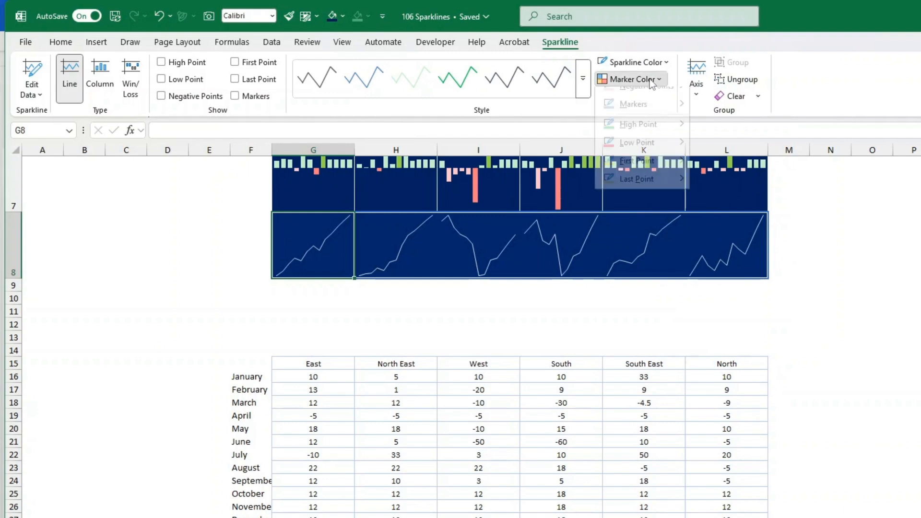
mouse_move(670, 97)
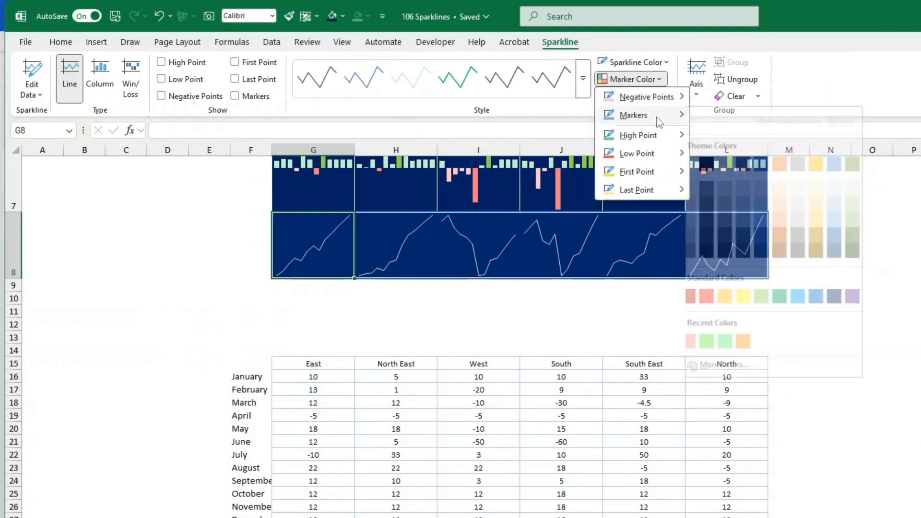
mouse_move(657, 117)
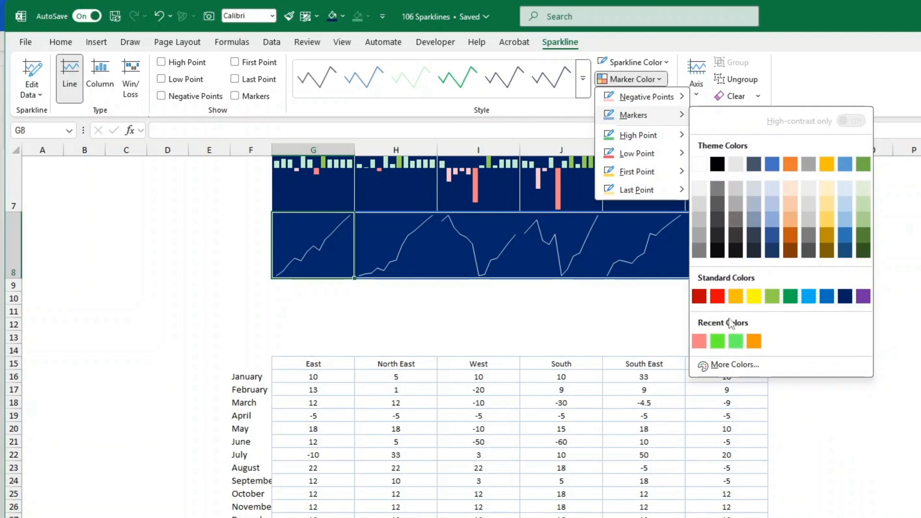
click(719, 339)
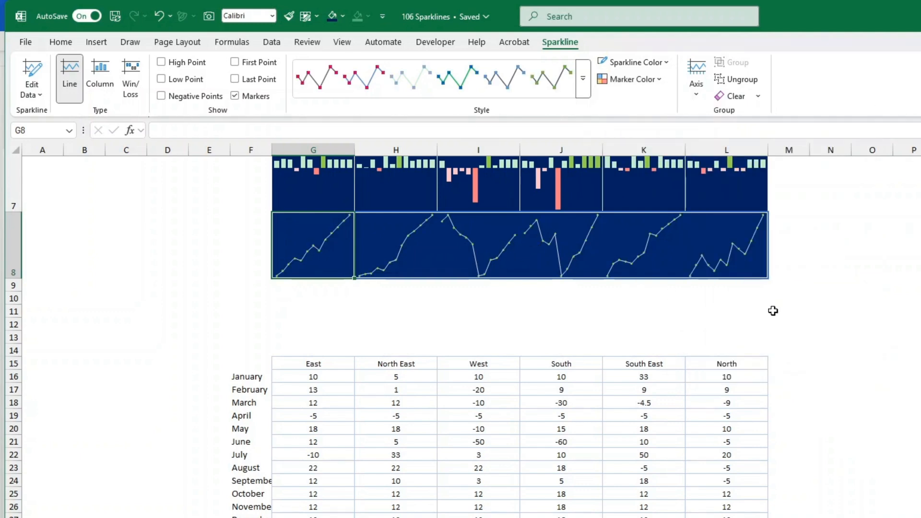
click(815, 311)
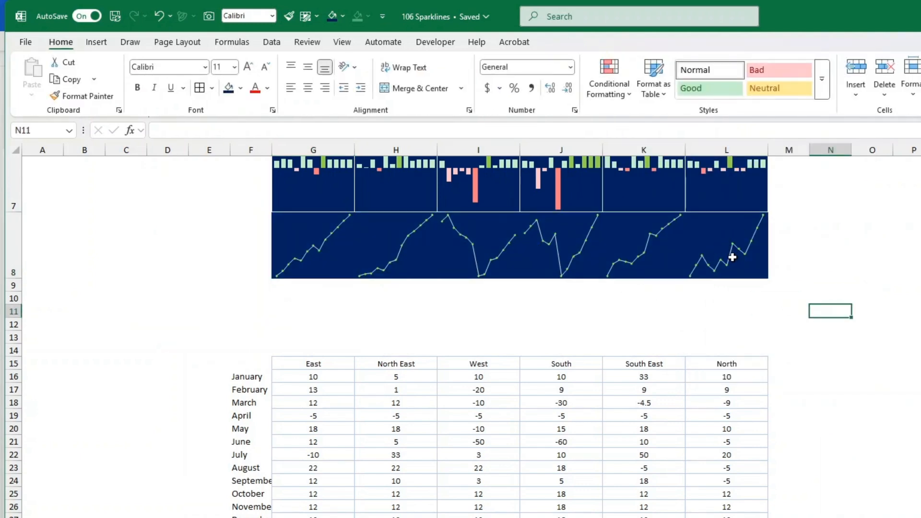
Show the sparklines' negative points in the salmon pink recent colour
click(346, 249)
click(632, 79)
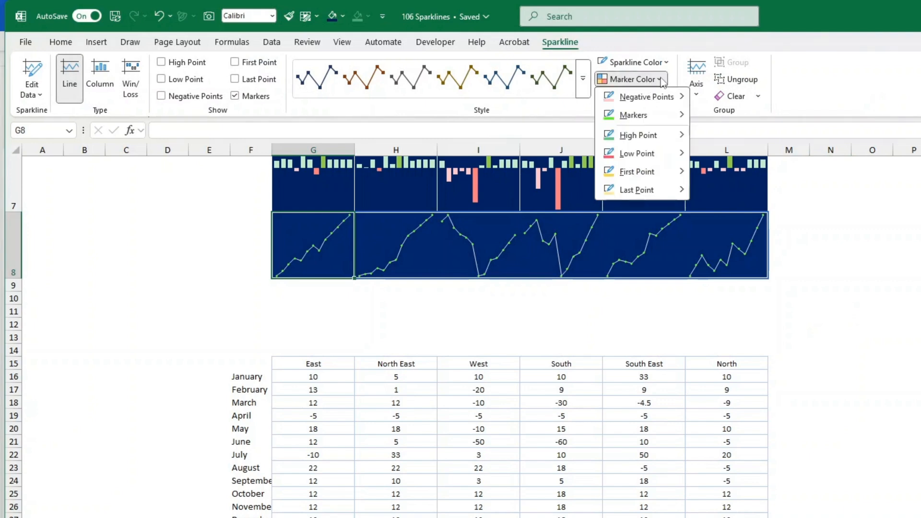
mouse_move(664, 101)
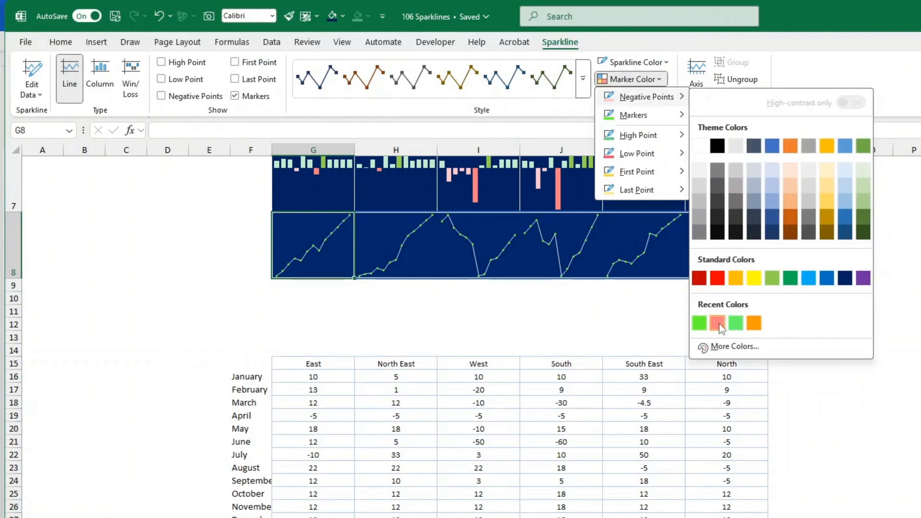
click(718, 323)
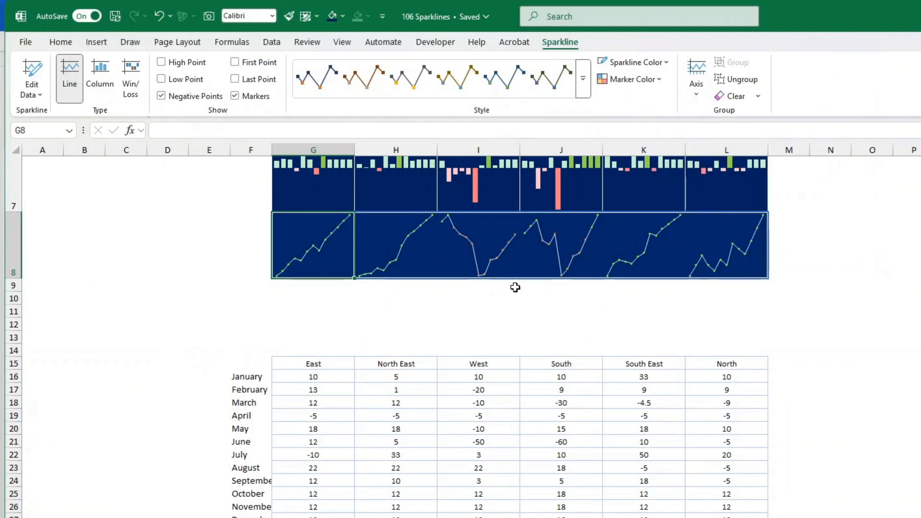
scroll(643, 328, up, 1)
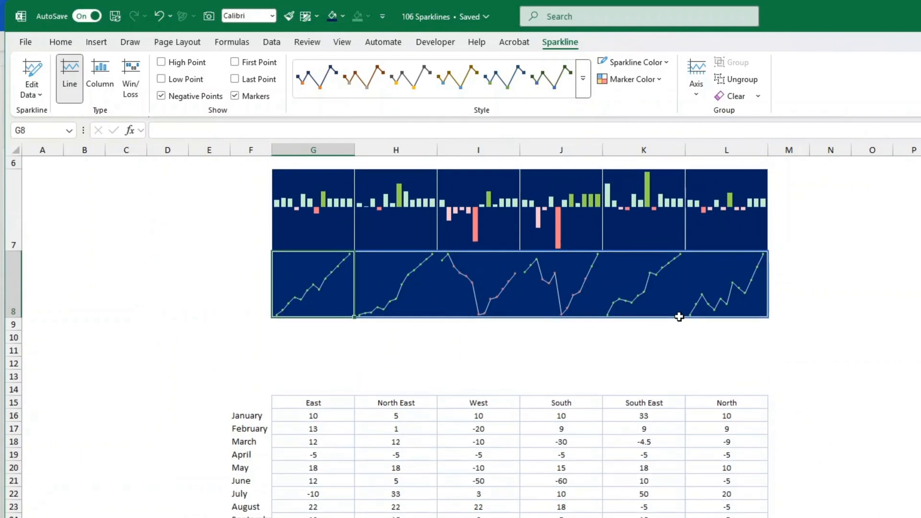
scroll(820, 438, down, 2)
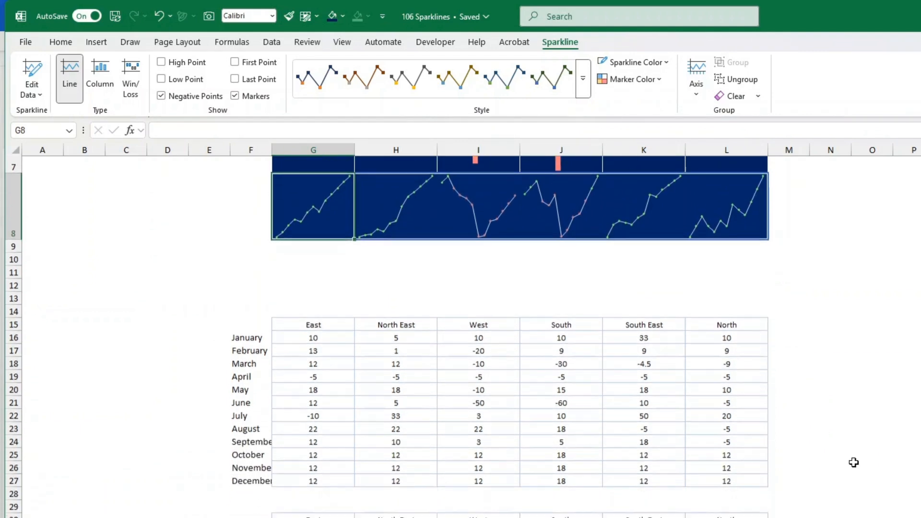
scroll(333, 507, down, 2)
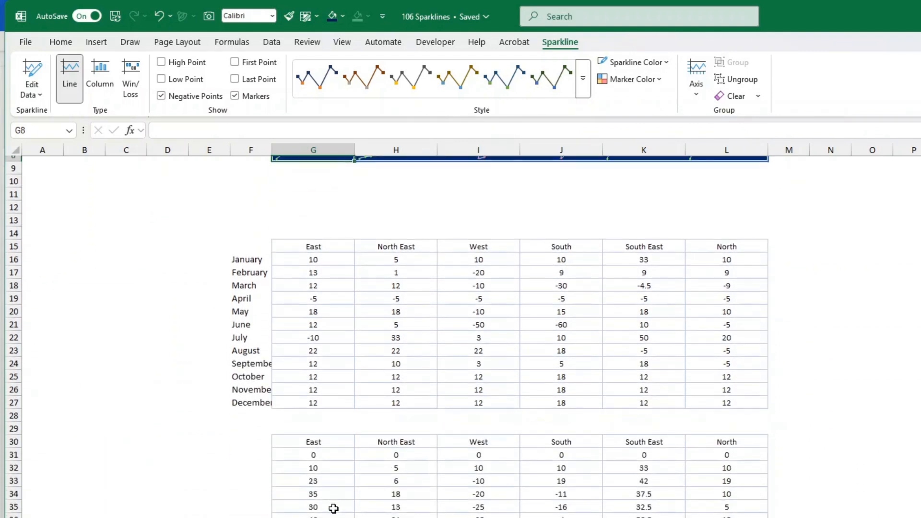
scroll(314, 454, up, 6)
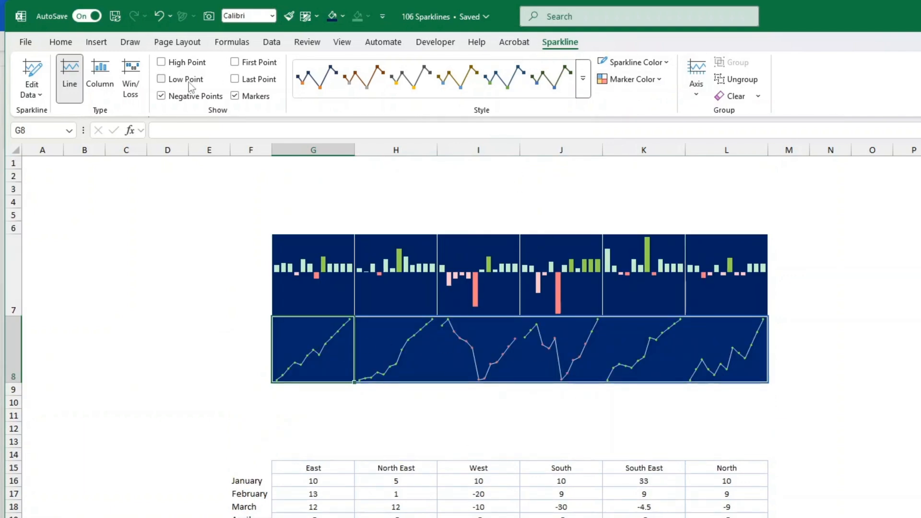
click(102, 82)
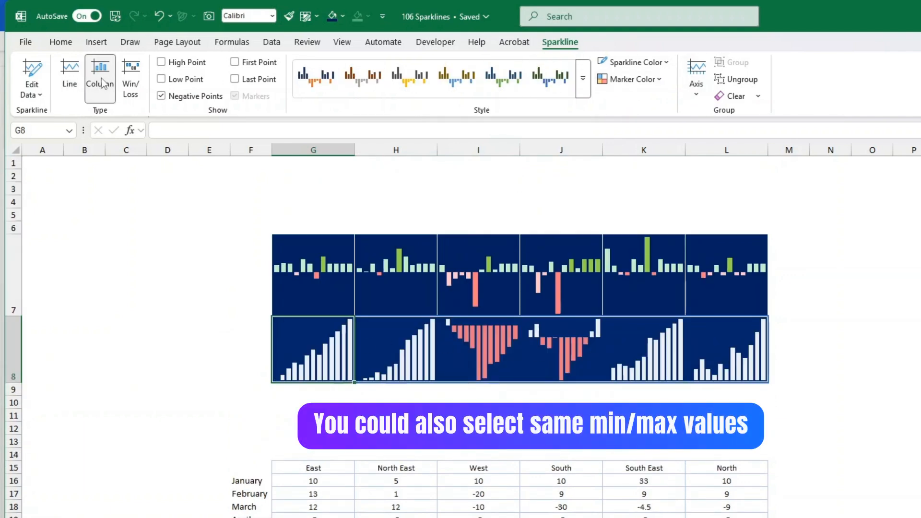
click(127, 85)
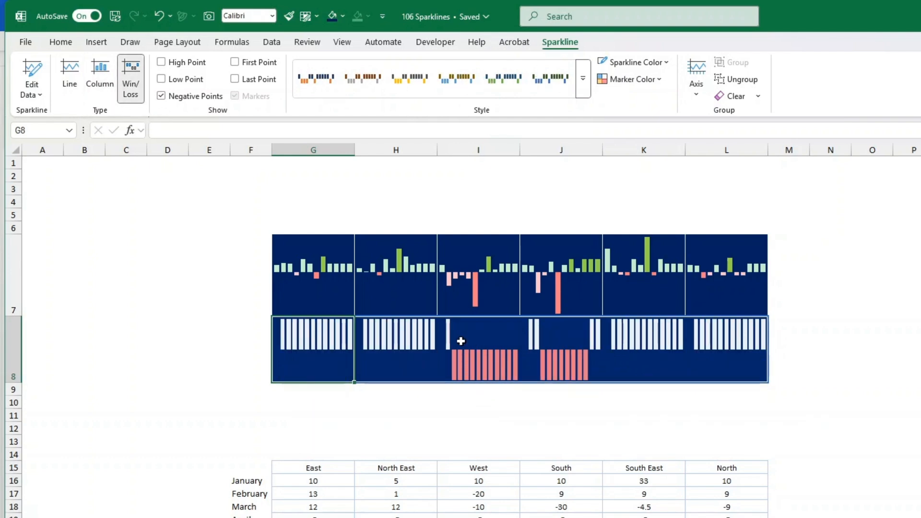
click(70, 79)
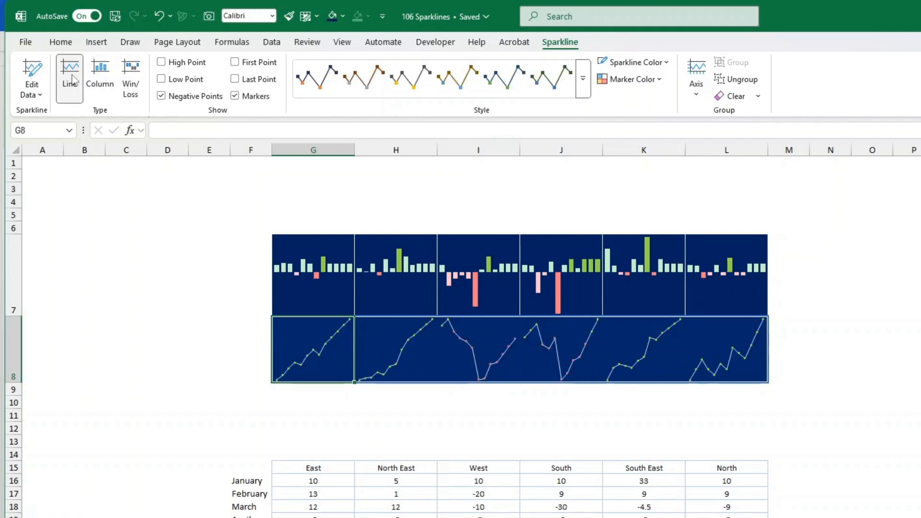
click(897, 454)
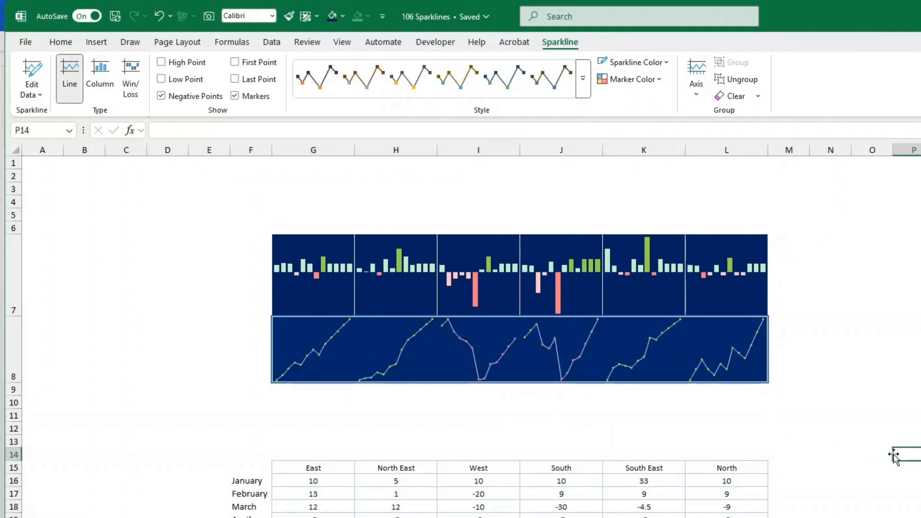
Apply Outline and Inside border presets to sparkline cells G8:L8 through More Borders
drag(312, 355, 710, 349)
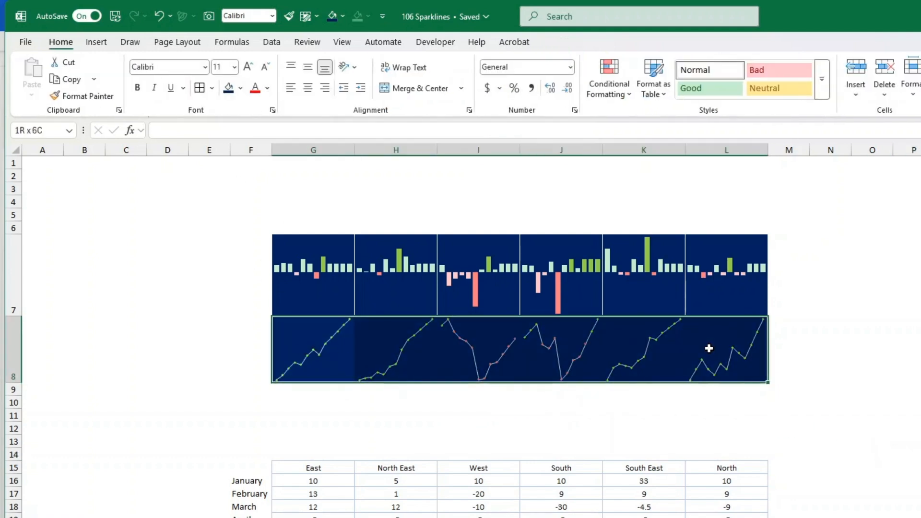
click(61, 41)
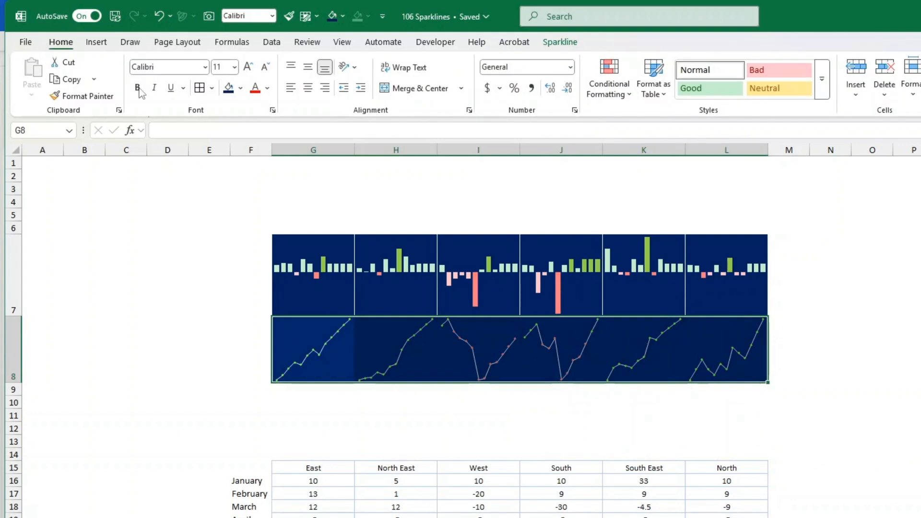
click(212, 89)
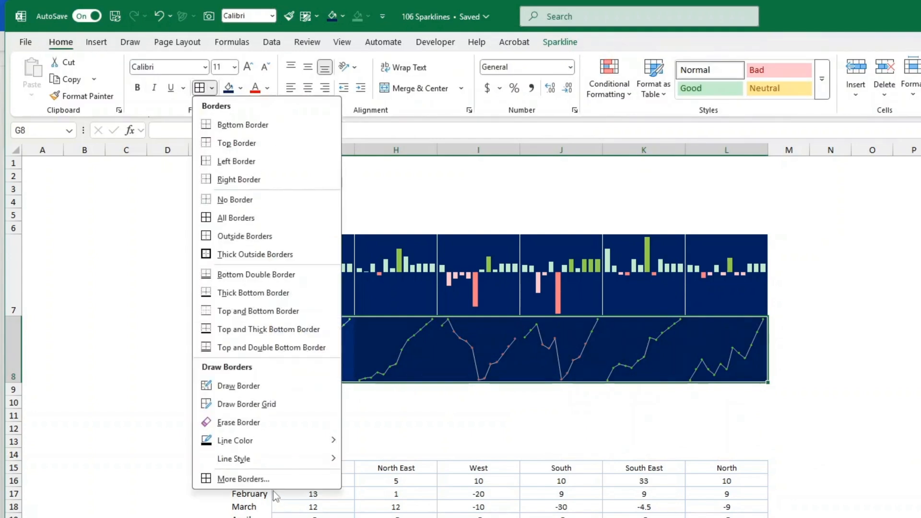
click(266, 477)
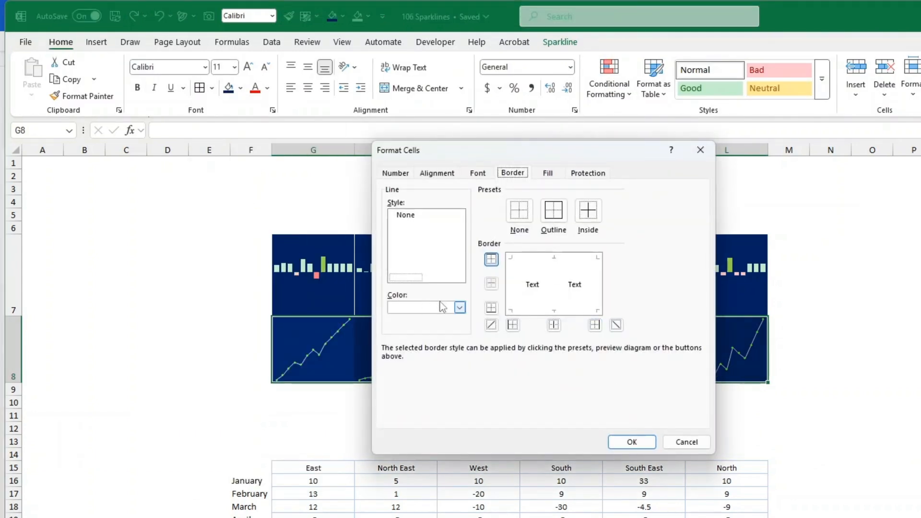
click(554, 211)
click(587, 211)
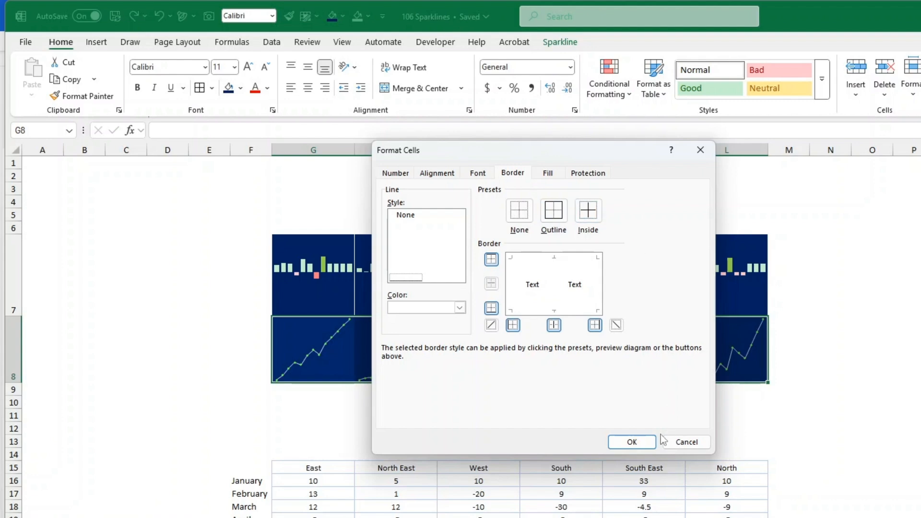
click(632, 442)
click(873, 442)
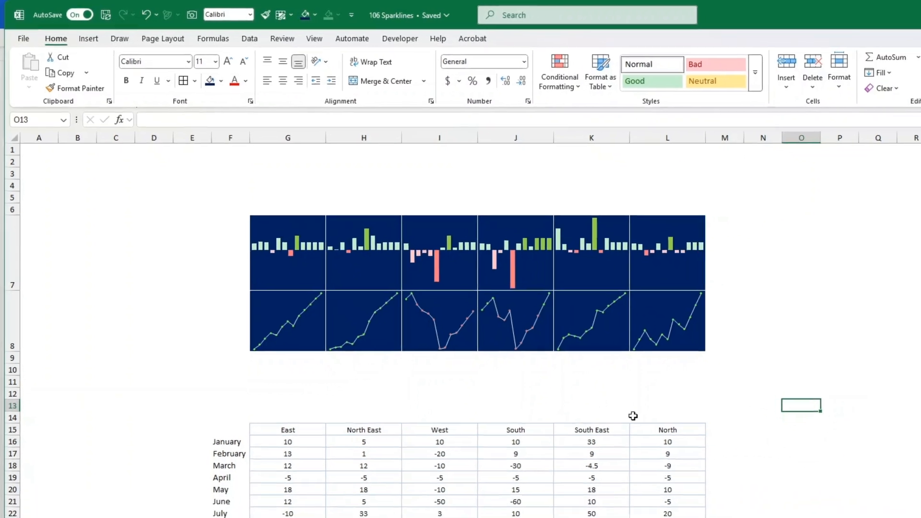
Select G16:L27 and choose Clustered Column under Recommended Charts > All Charts > Column
click(283, 442)
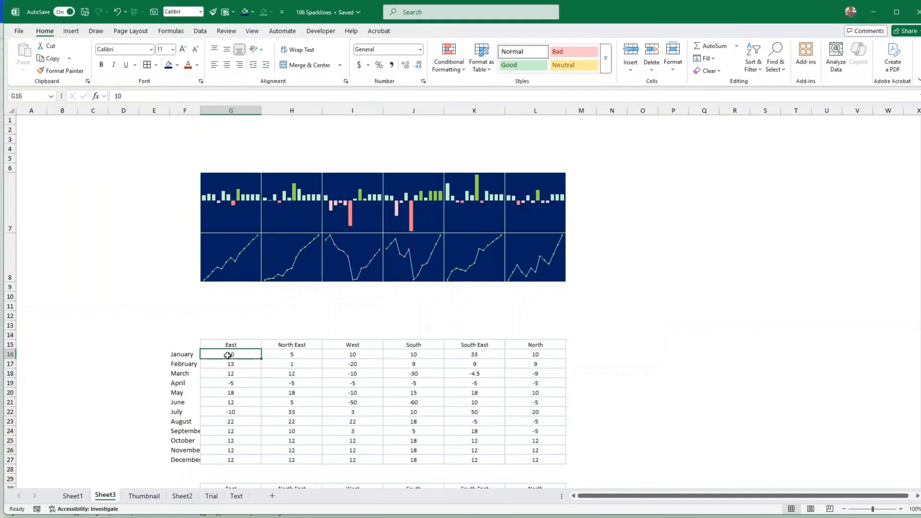
drag(228, 355, 529, 461)
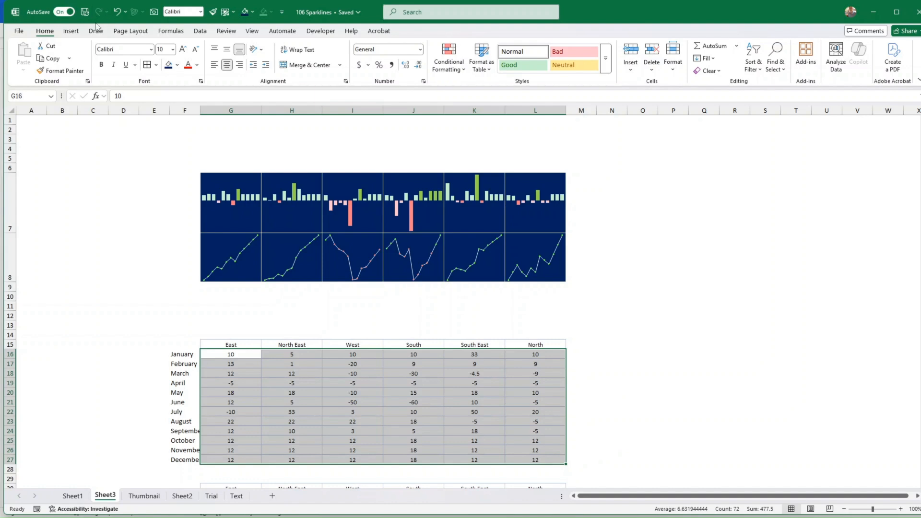
click(70, 33)
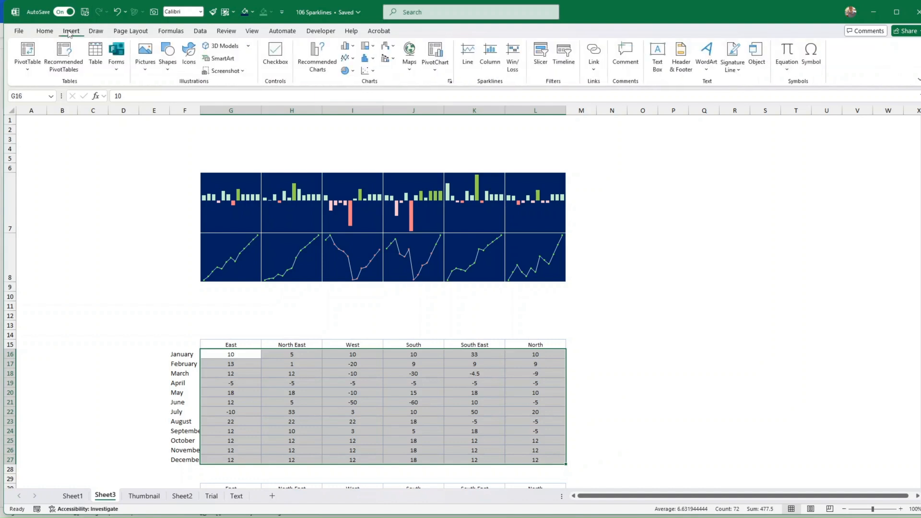
click(314, 59)
click(394, 140)
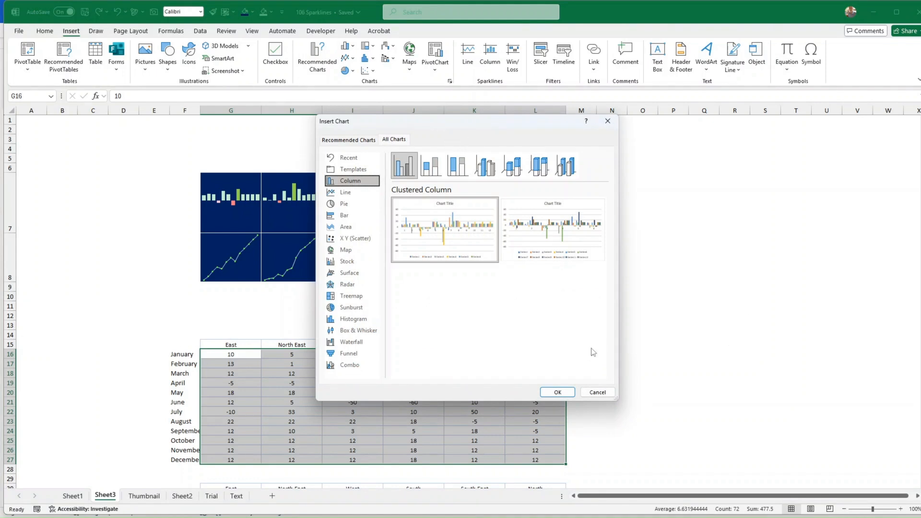
click(429, 169)
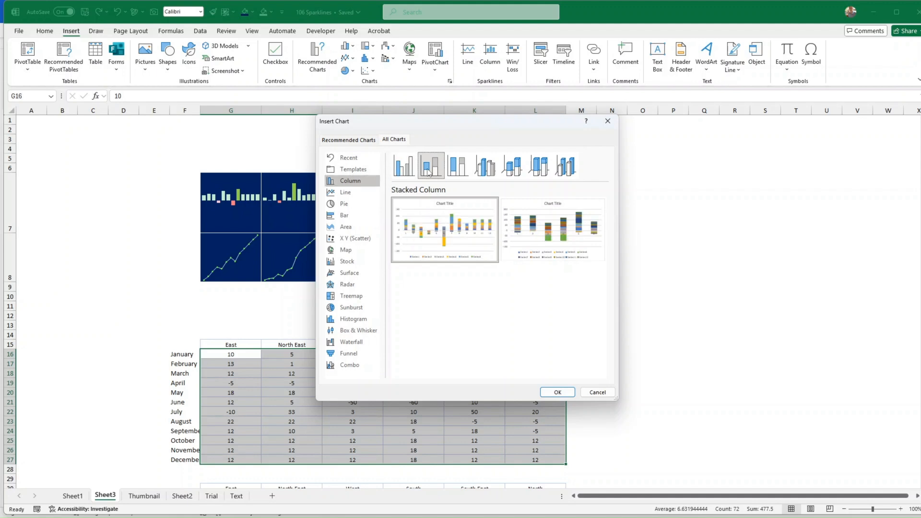
mouse_move(428, 215)
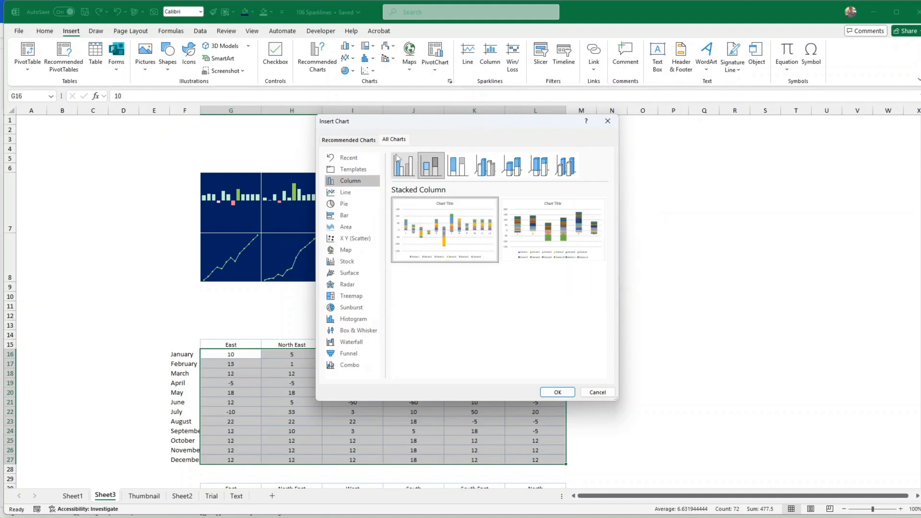
click(355, 139)
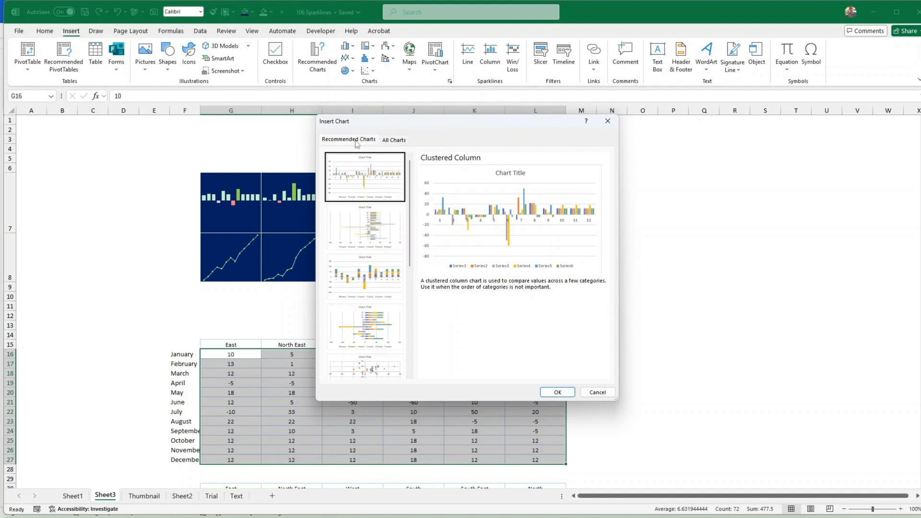
click(404, 142)
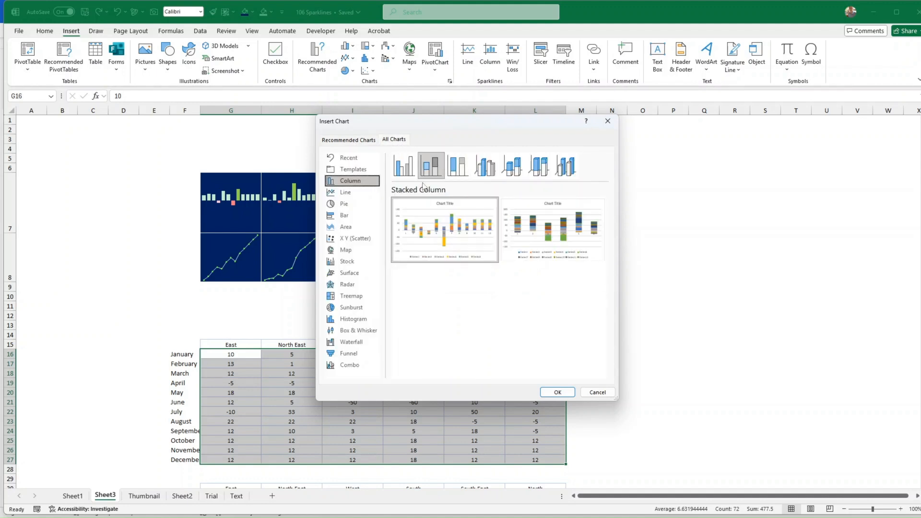
click(404, 165)
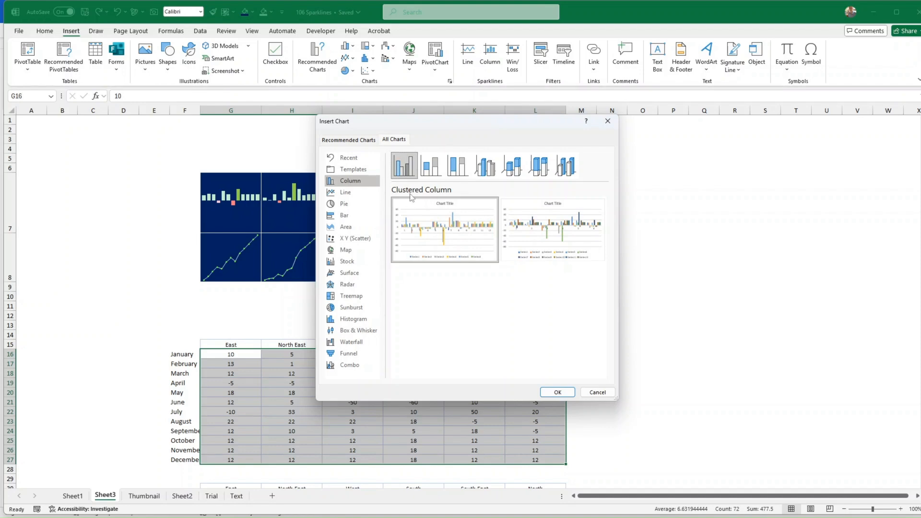
mouse_move(471, 206)
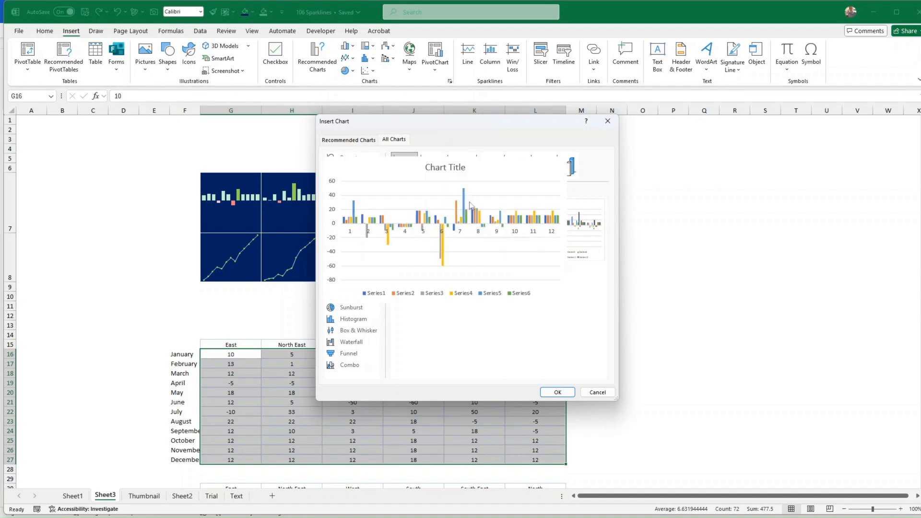
Insert the clustered column chart, drag it up over the sparklines, and right-click its plot area
click(557, 392)
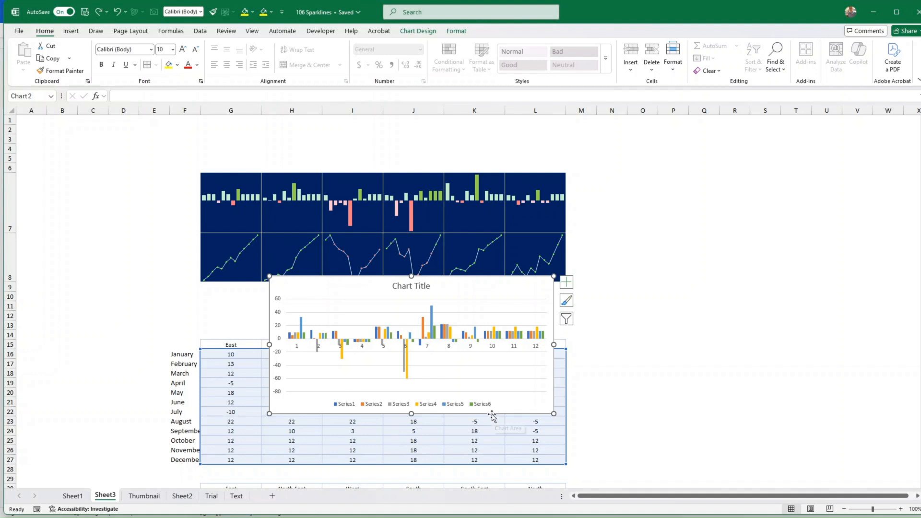
drag(492, 414, 428, 360)
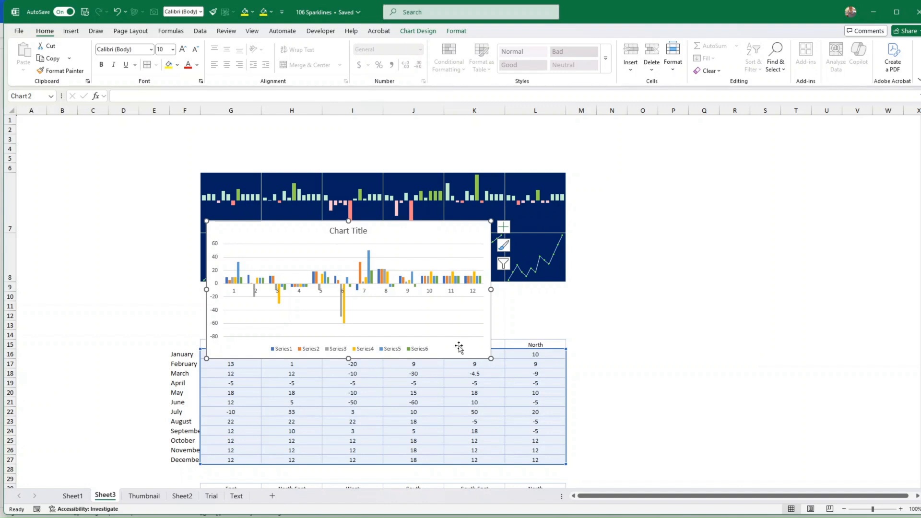
drag(443, 359, 445, 356)
click(446, 312)
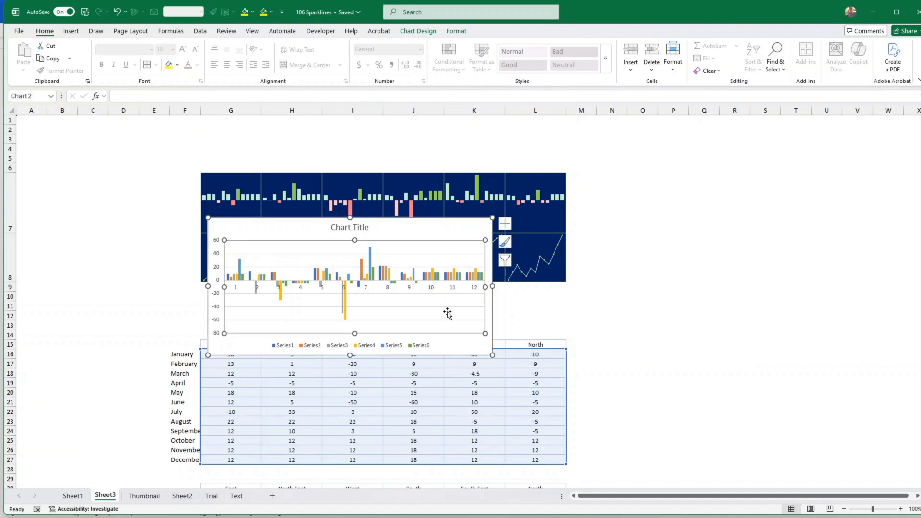
right_click(447, 312)
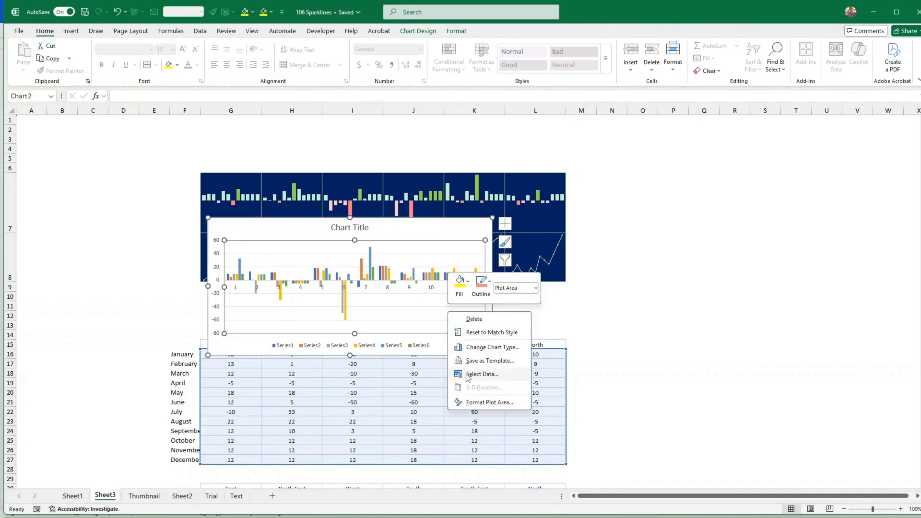
Switch rows and columns so the chart plots the months as Series1–Series12
click(482, 374)
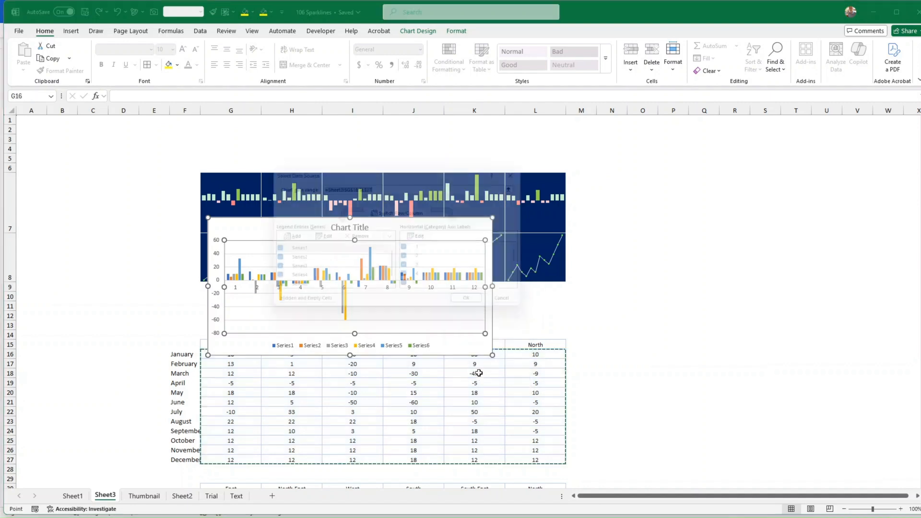
click(399, 212)
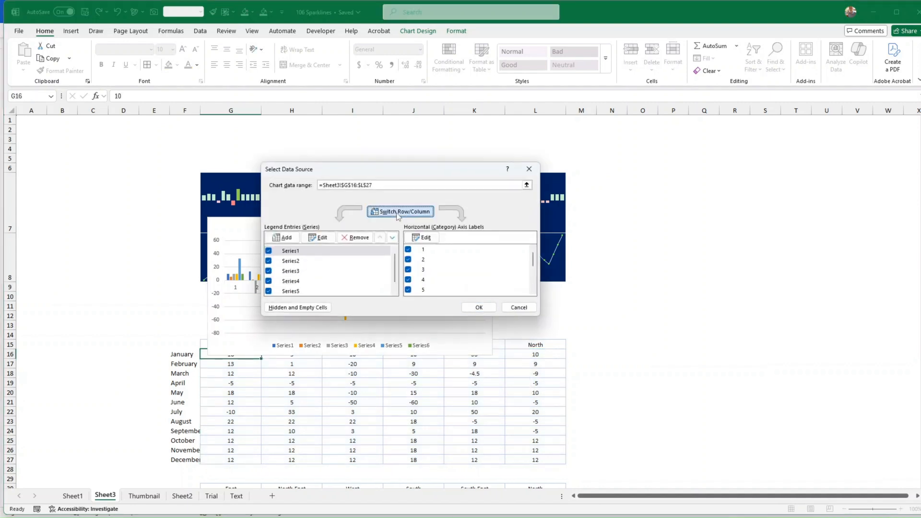
click(477, 308)
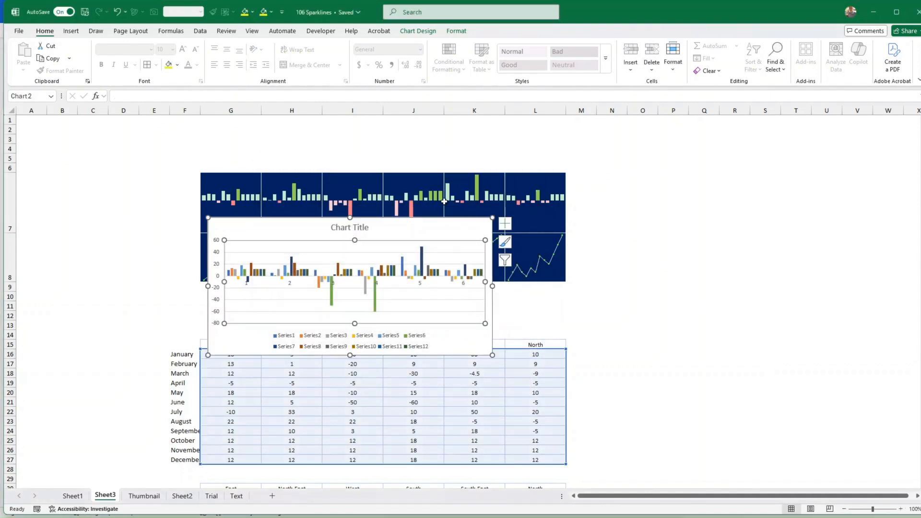
drag(493, 331, 506, 349)
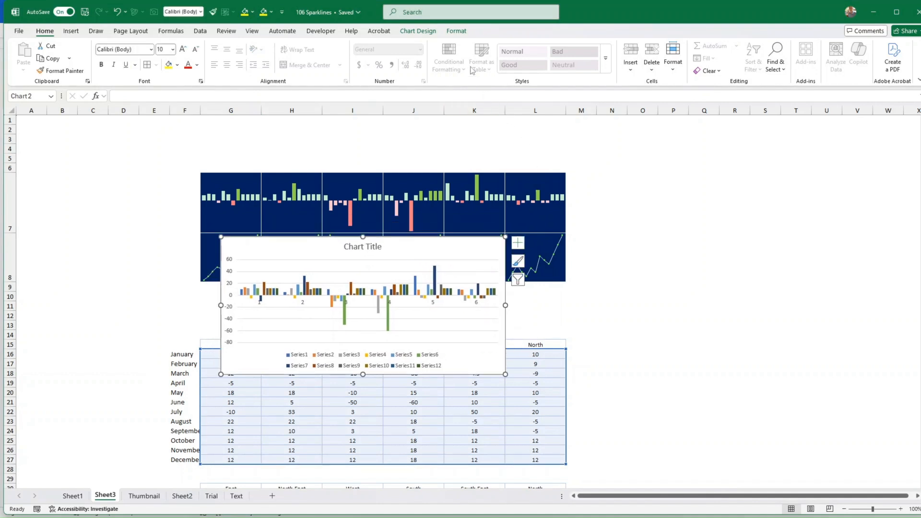
Fill the chart dark blue and widen it to 20.23 cm beneath the sparklines
click(456, 32)
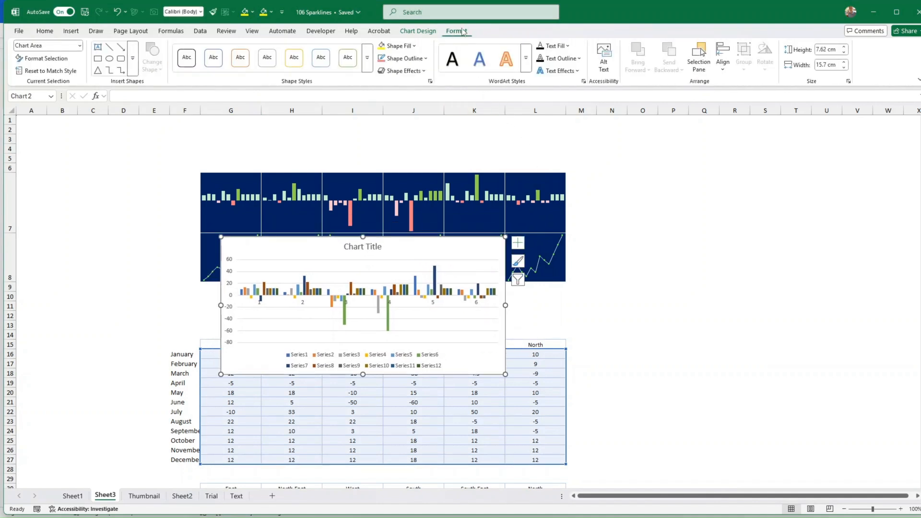
click(414, 46)
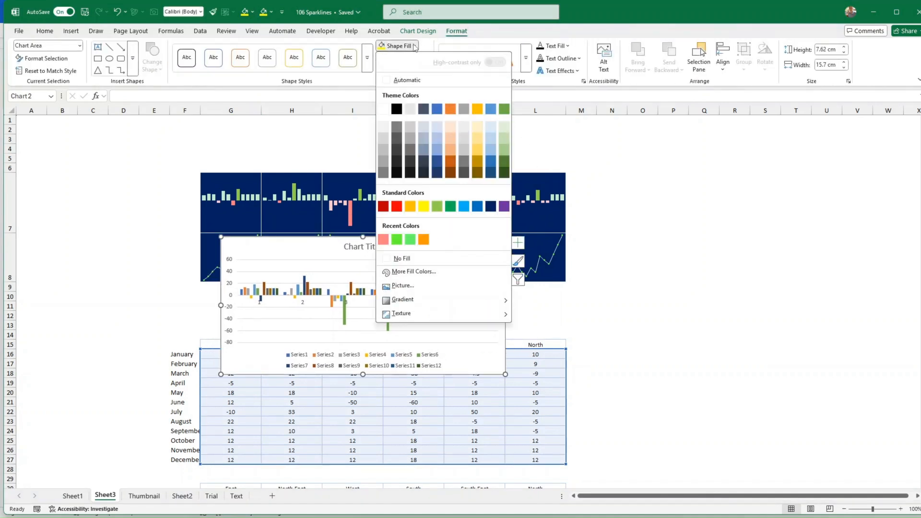
click(492, 208)
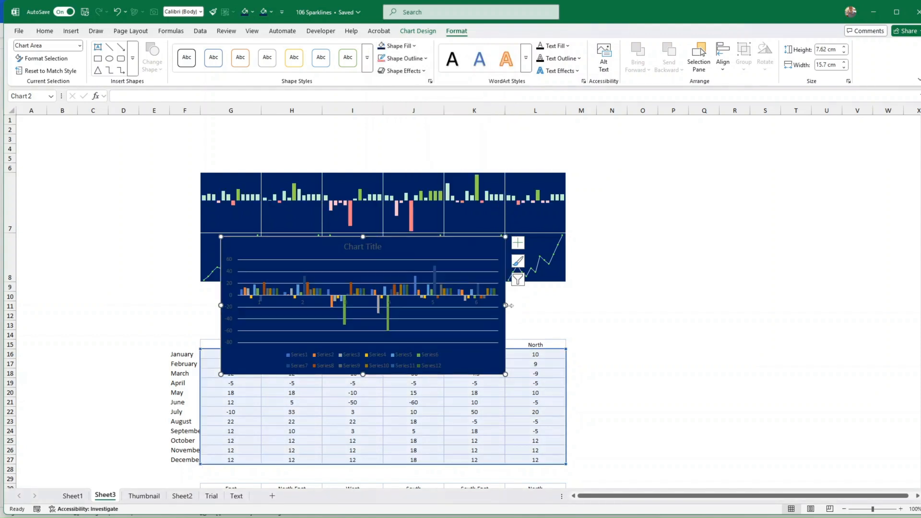
drag(507, 305, 560, 307)
drag(527, 375, 507, 419)
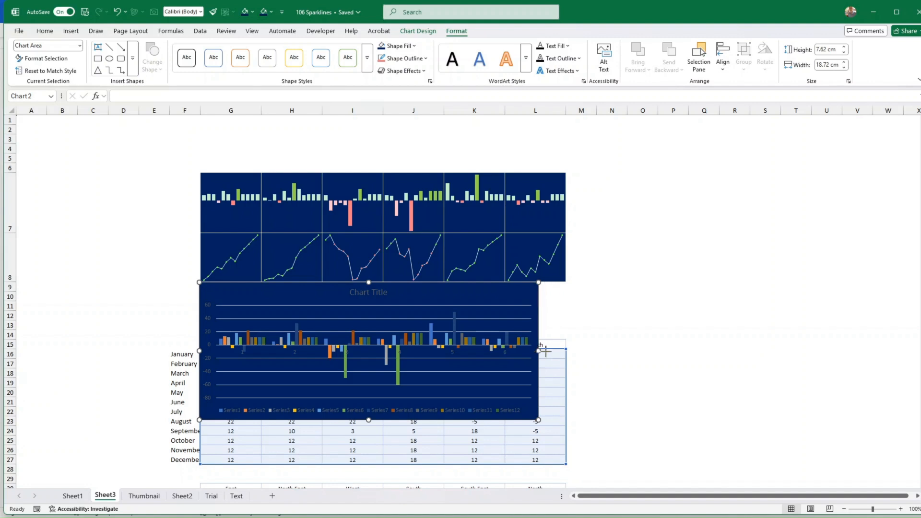
drag(538, 350, 566, 353)
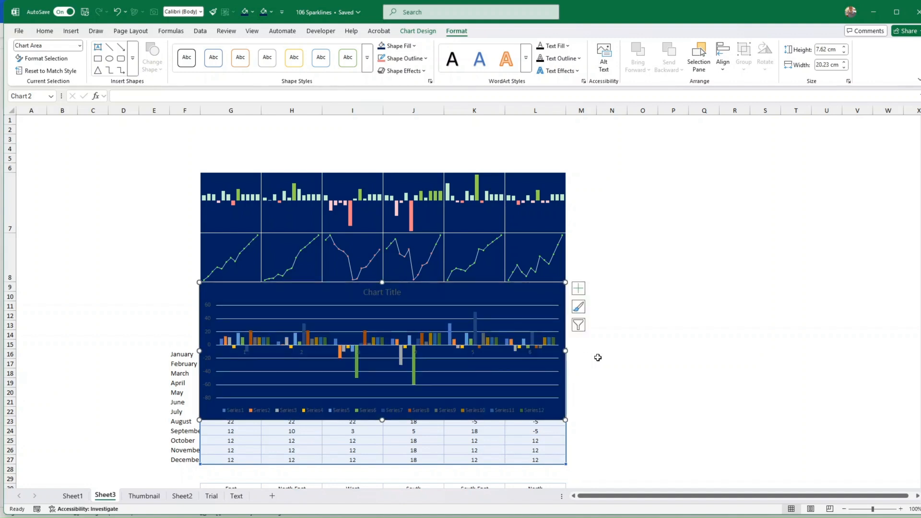
Reselect the whole chart area and expand the Chart Design styles gallery
click(598, 357)
click(522, 358)
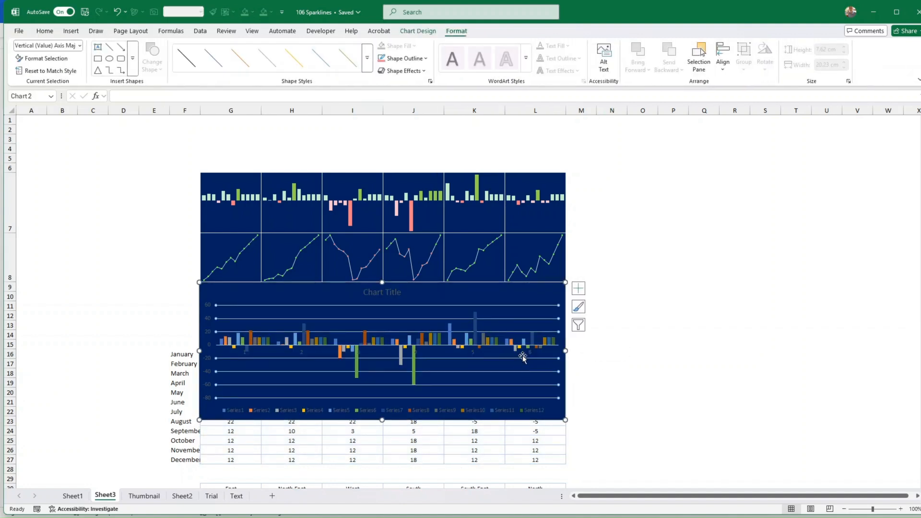
click(522, 358)
right_click(491, 366)
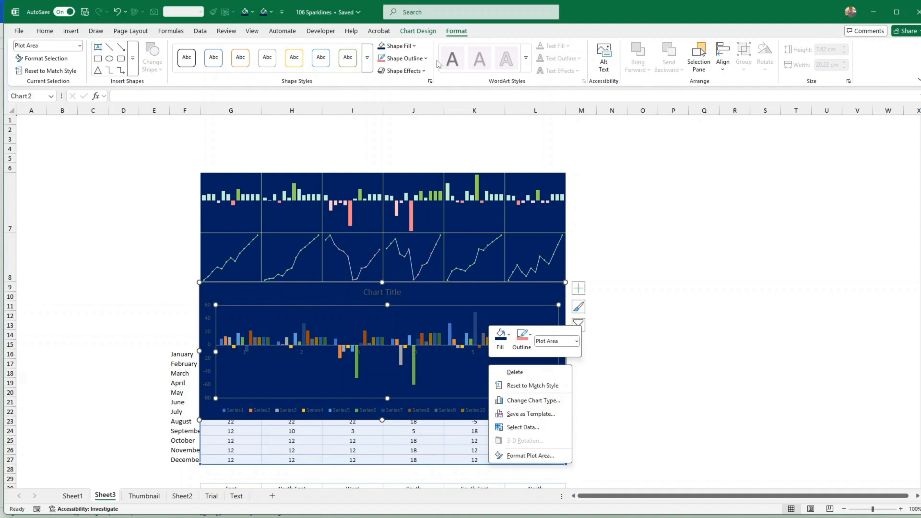
key(Escape)
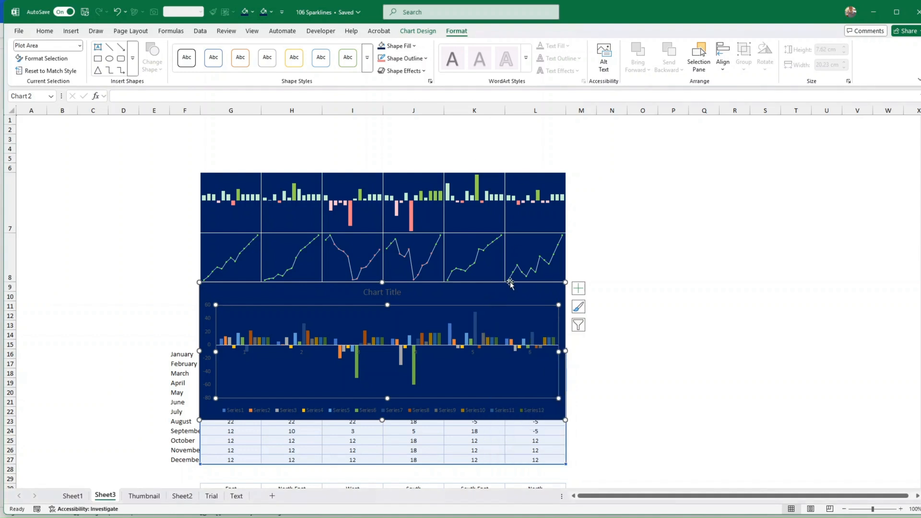
click(510, 283)
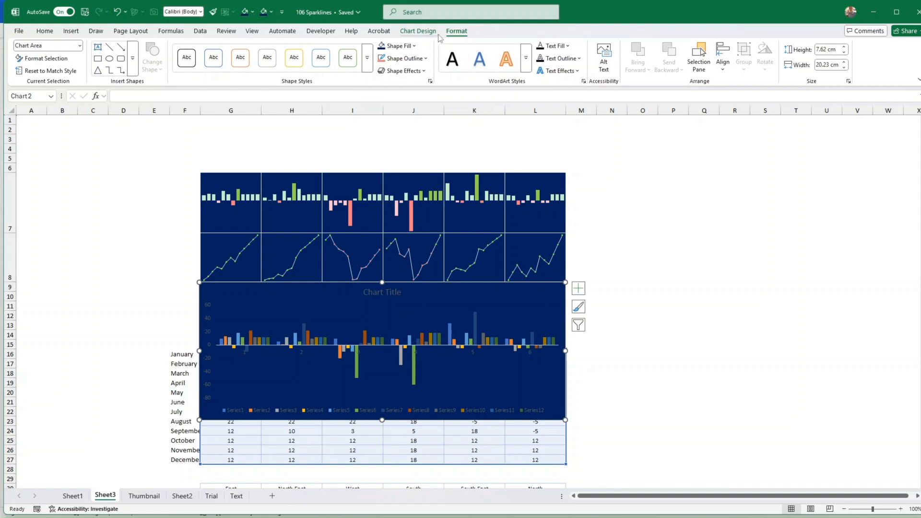
click(419, 31)
click(447, 72)
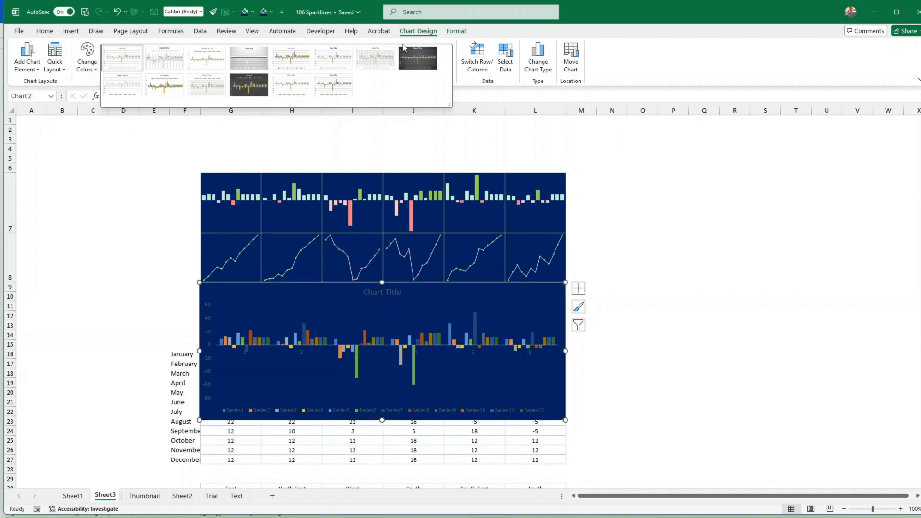
Apply the dark chart style, refill the background dark blue, and delete the horizontal gridlines
click(252, 91)
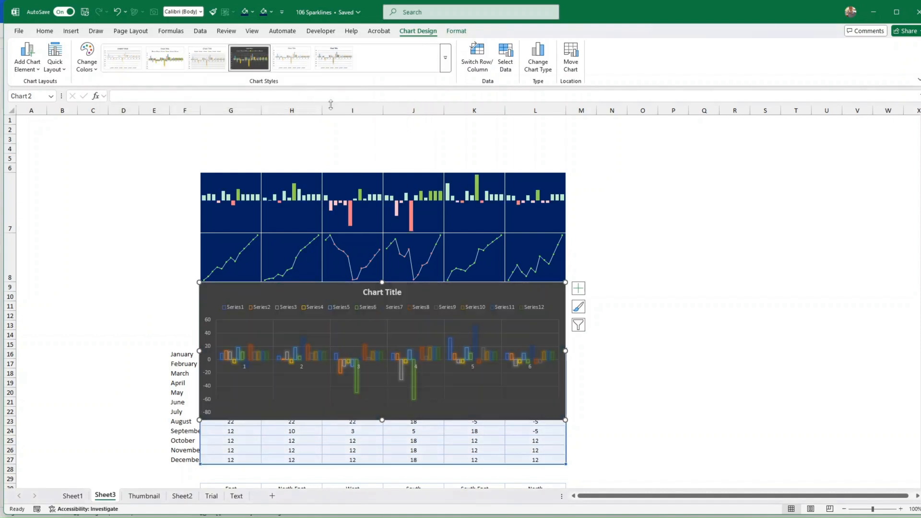
click(456, 30)
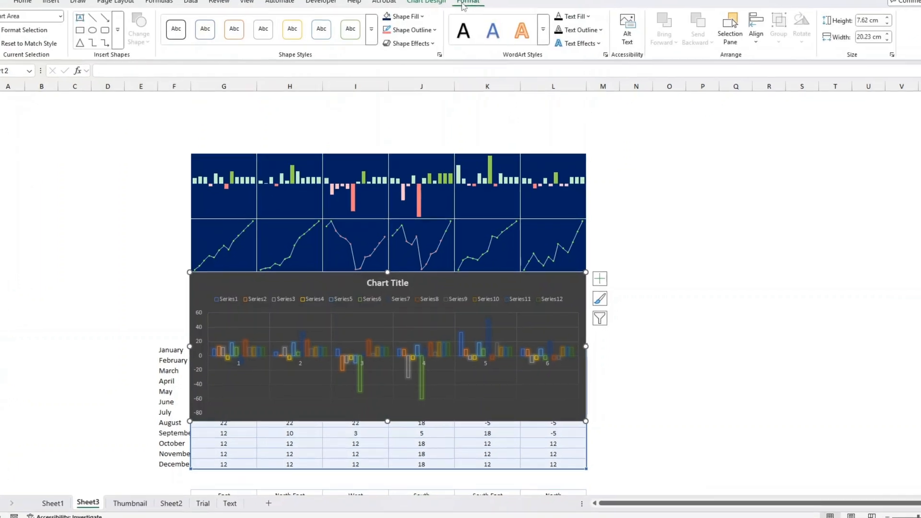
click(391, 46)
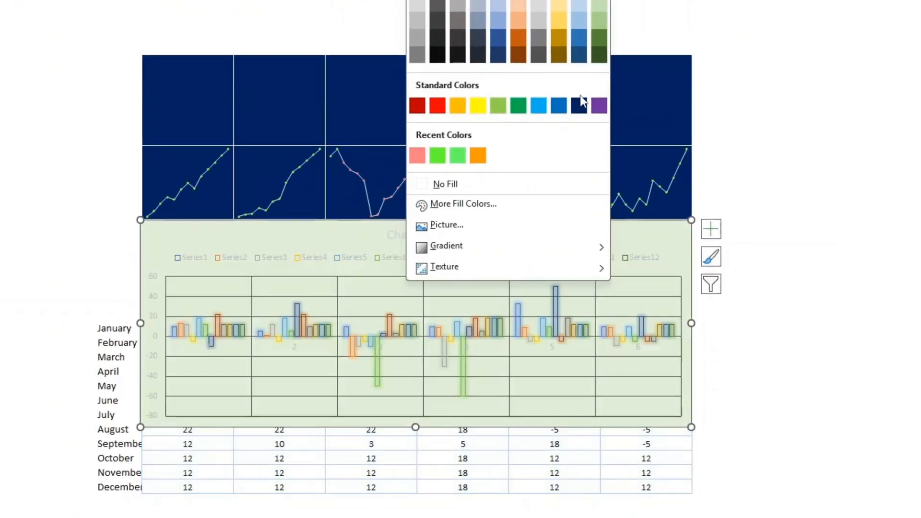
click(579, 108)
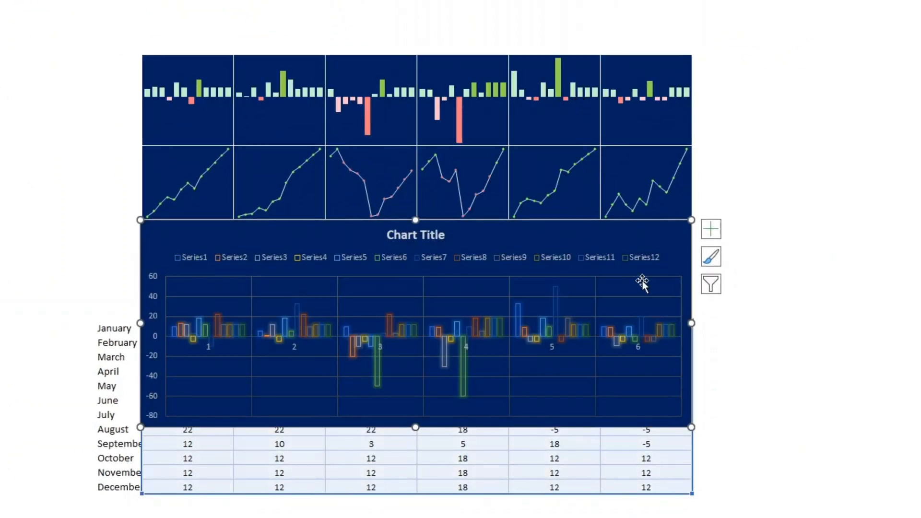
click(587, 382)
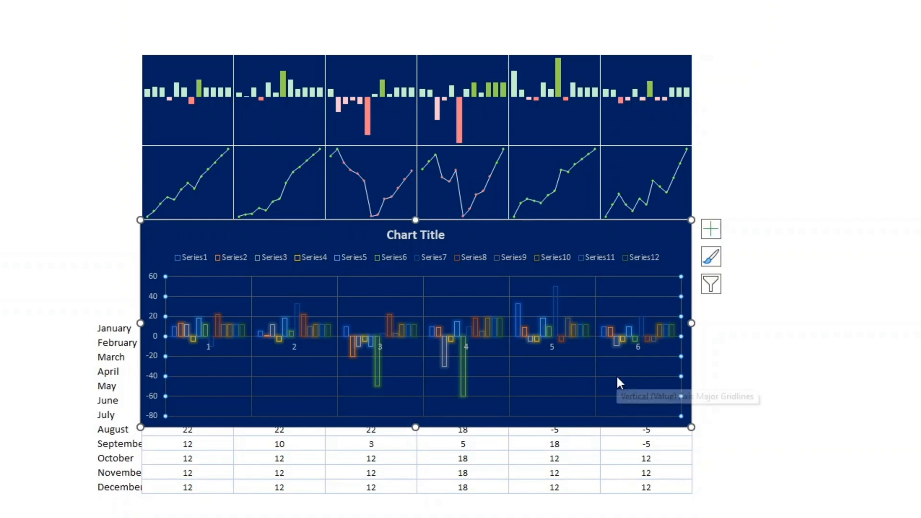
key(Delete)
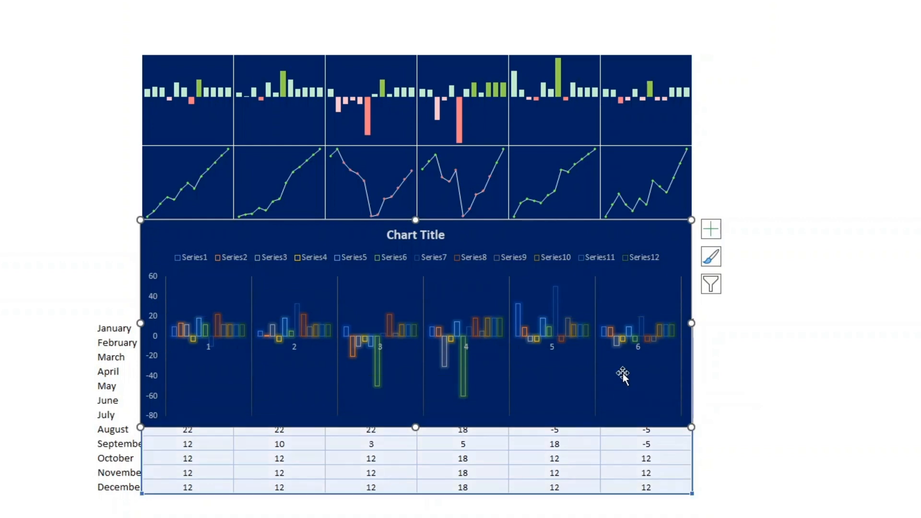
Remove the glow from the Series6 columns and select the chart legend
click(463, 375)
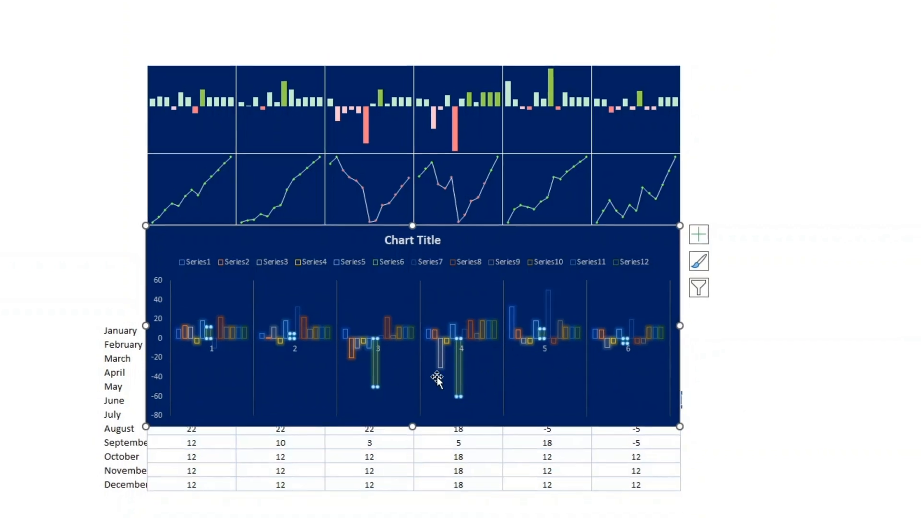
click(414, 72)
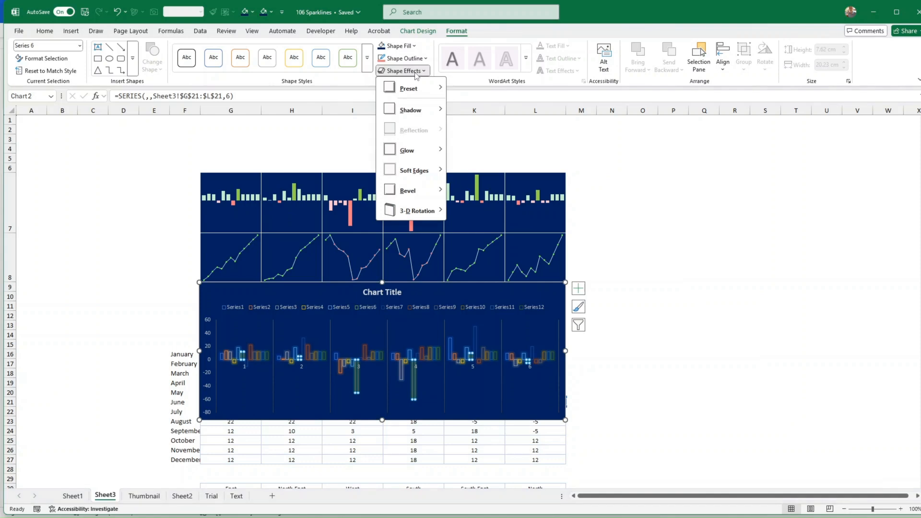
mouse_move(410, 150)
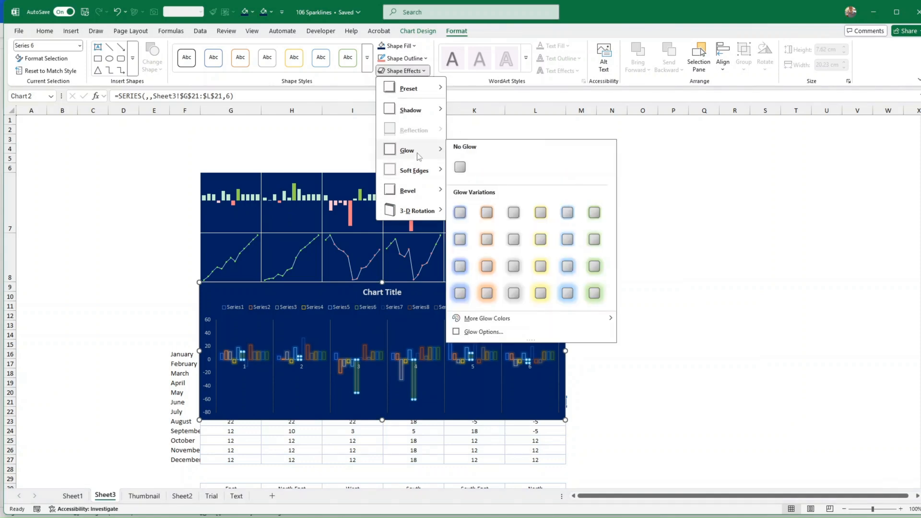
click(465, 167)
click(669, 305)
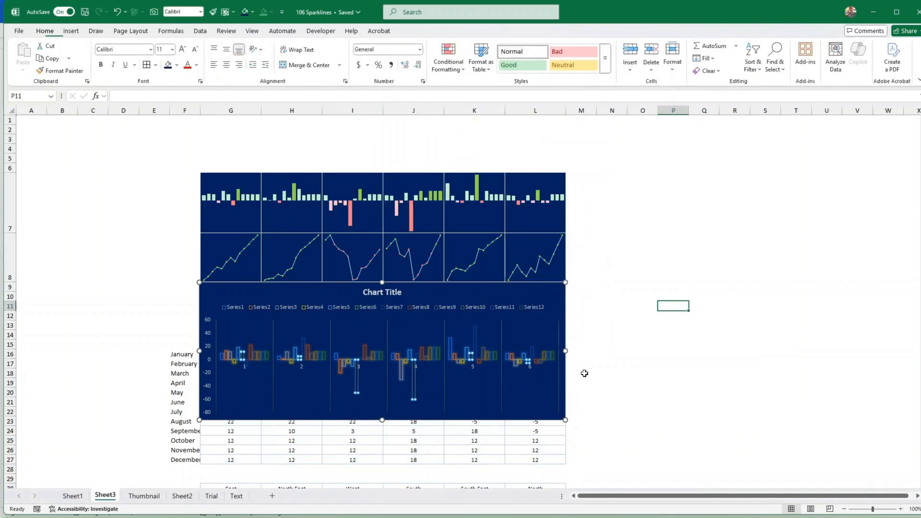
click(485, 418)
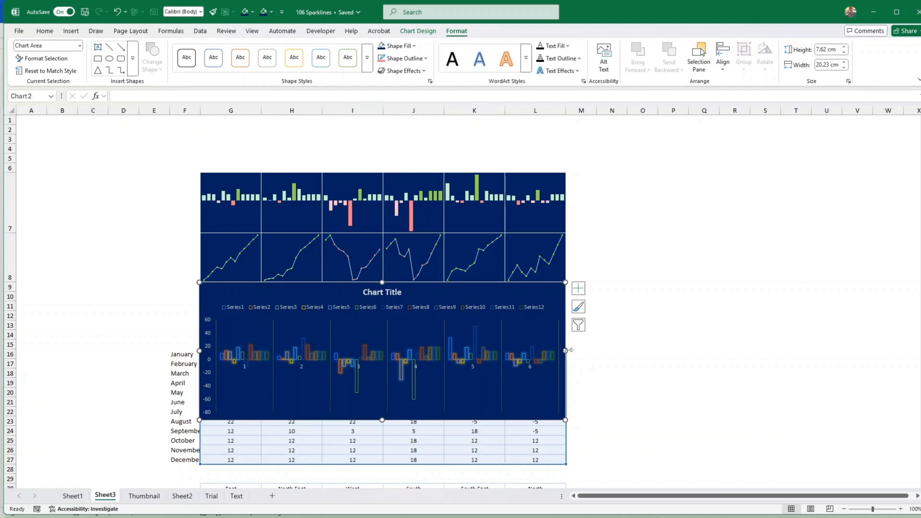
click(523, 310)
Delete the legend and chart title, shortening the chart to 7.2 cm high
key(Delete)
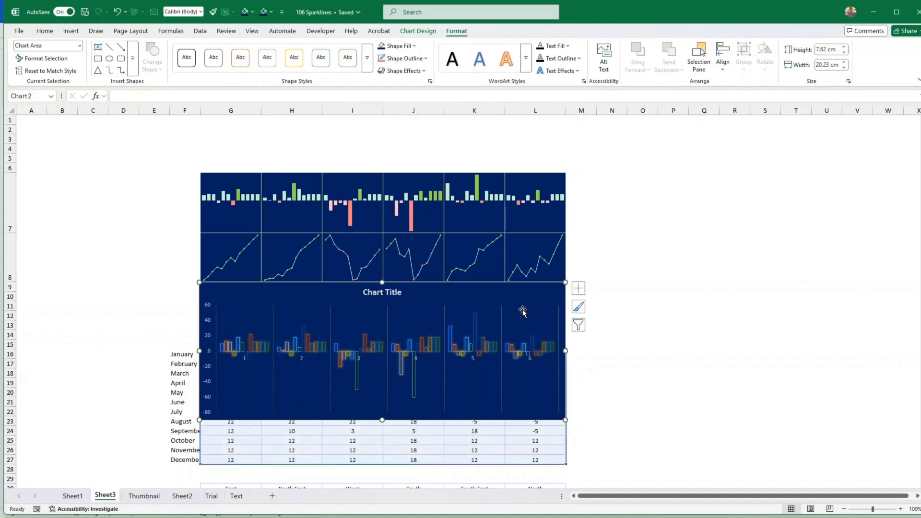
drag(383, 421, 382, 412)
click(392, 294)
key(Escape)
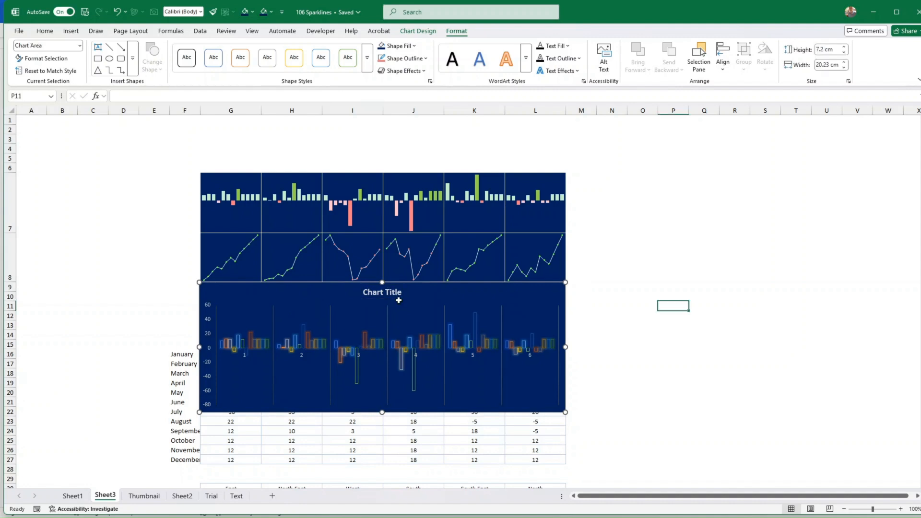
key(Delete)
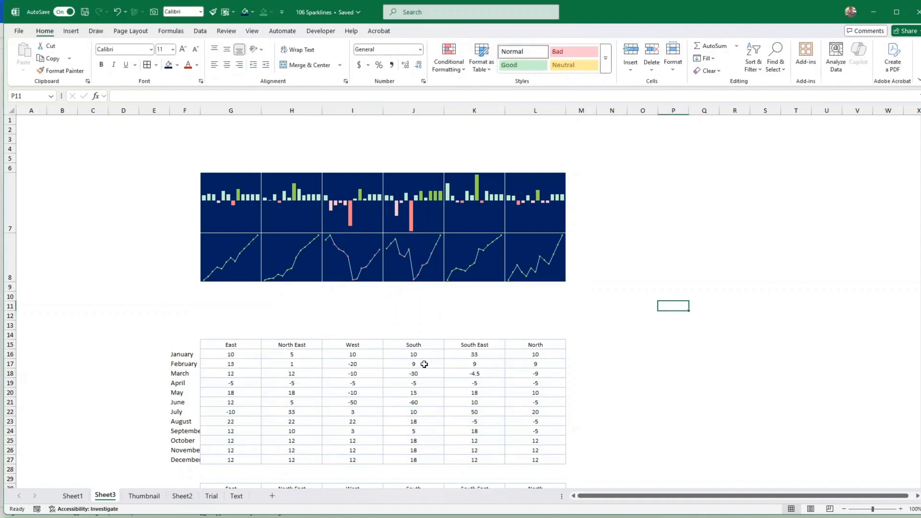
key(ctrl+z)
click(391, 295)
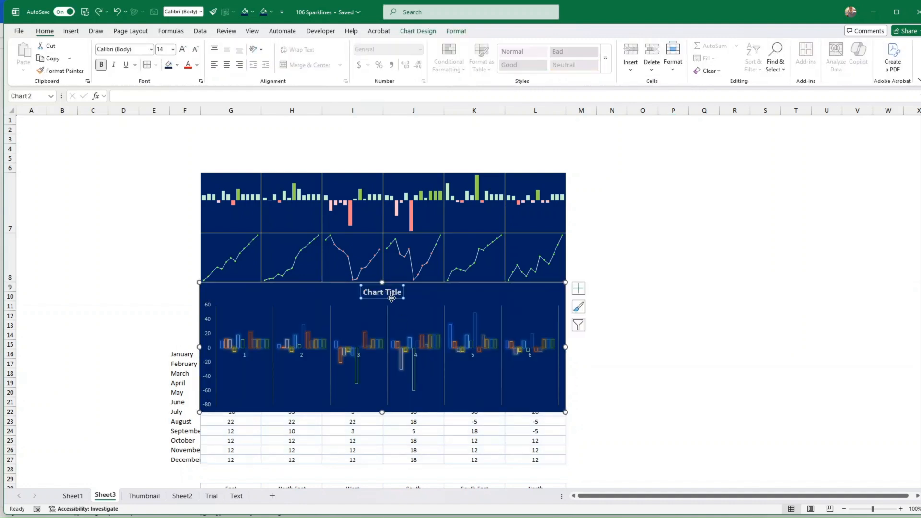
key(Delete)
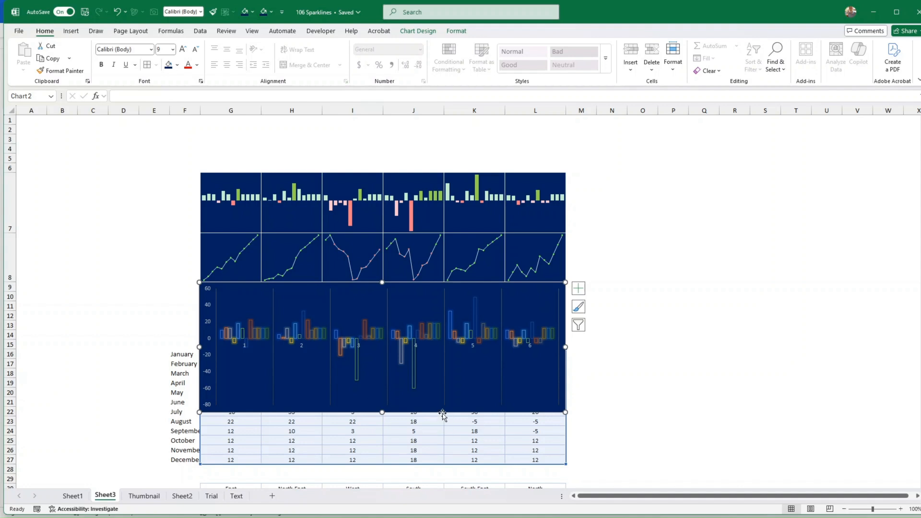
Make the vertical gridlines white and shorten the chart to 5.56 cm high
click(444, 374)
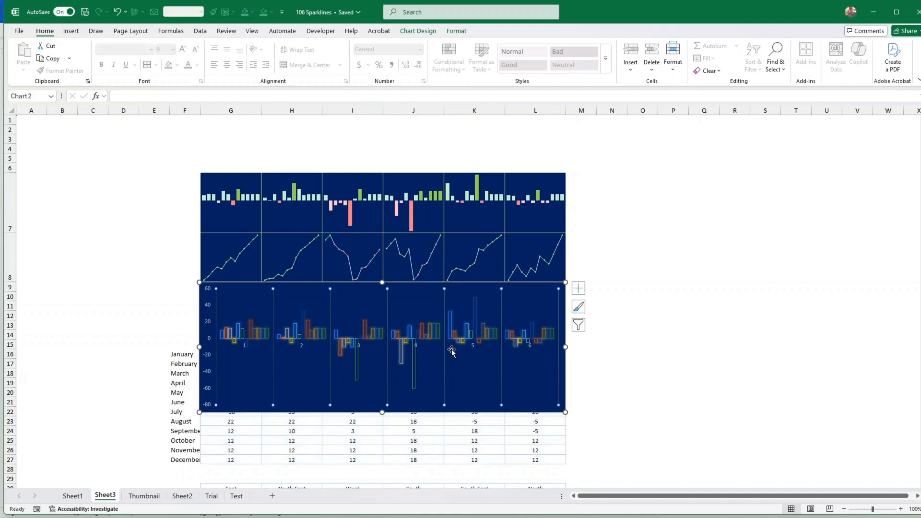
click(457, 32)
click(424, 58)
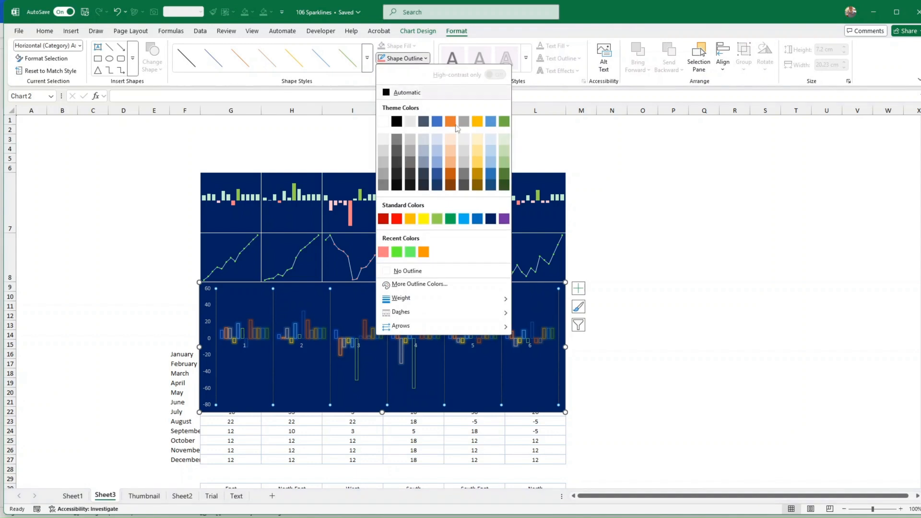
click(383, 122)
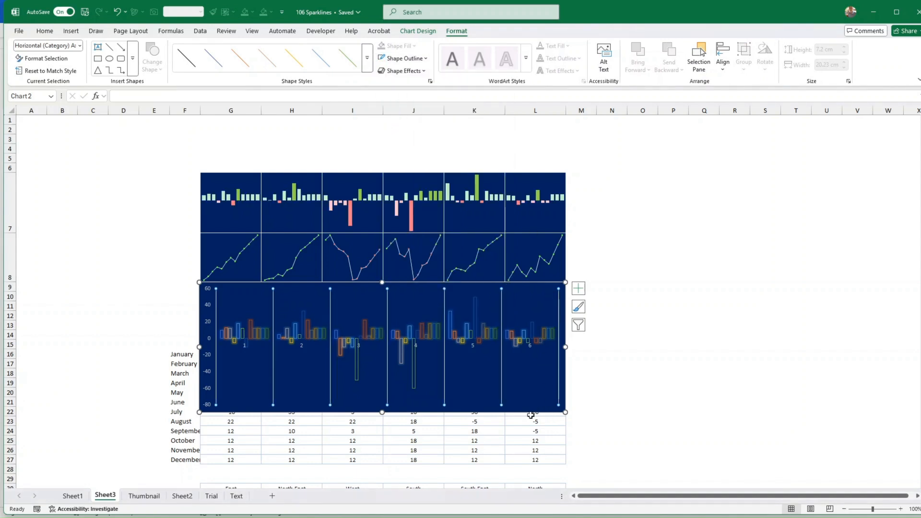
drag(382, 414, 383, 383)
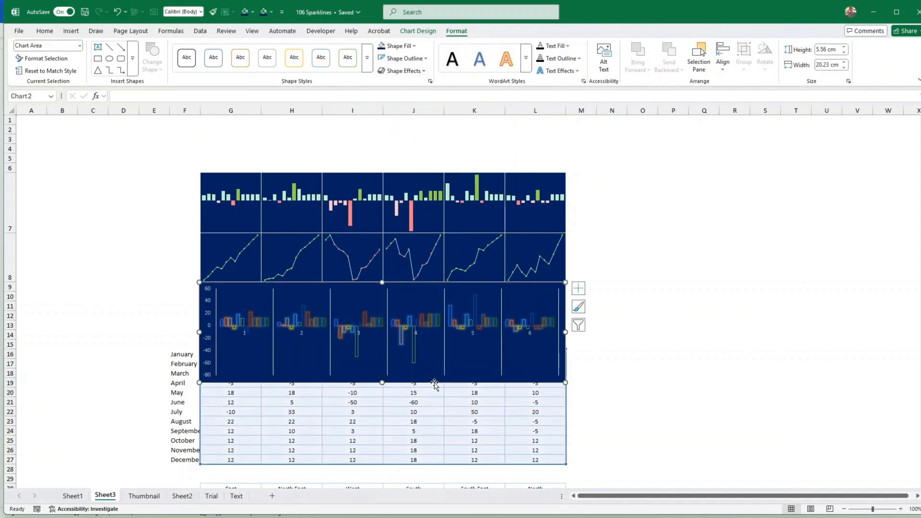
mouse_move(438, 384)
mouse_down()
mouse_move(429, 384)
mouse_move(437, 382)
mouse_up()
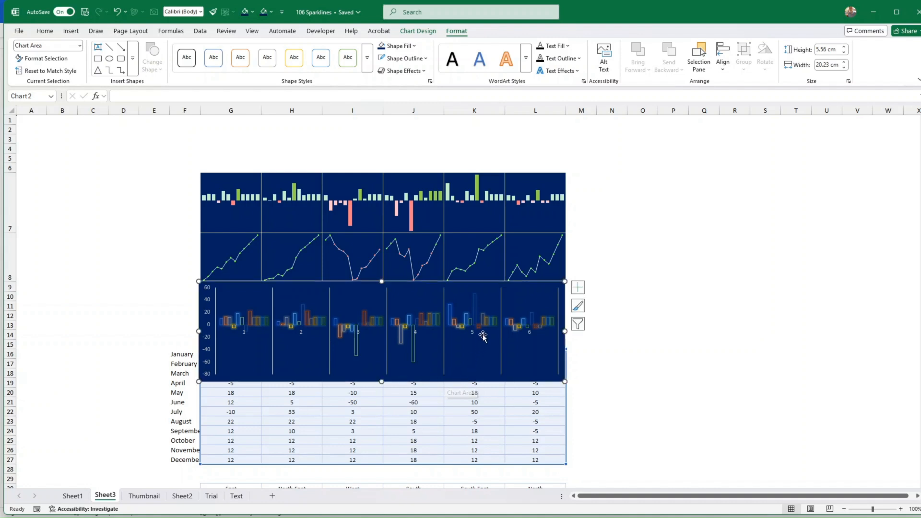
click(475, 304)
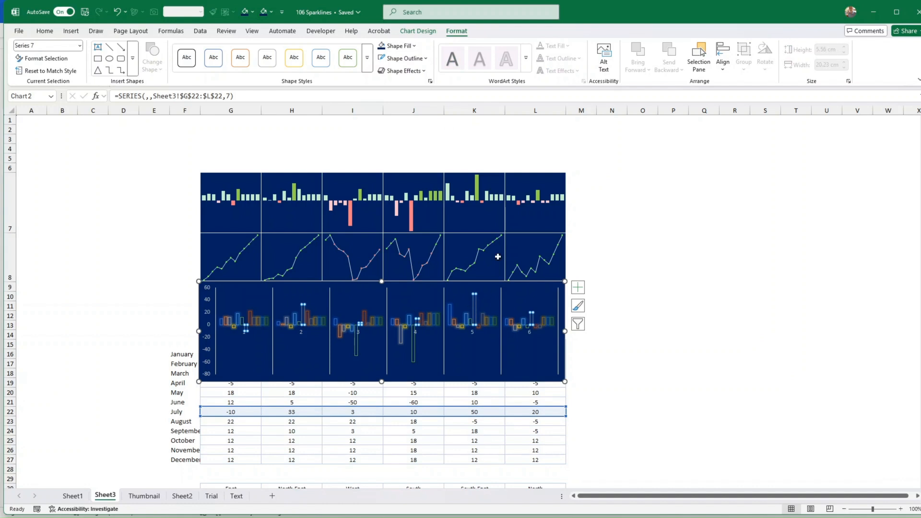
Give the July series (Series 7) a light blue outline
click(425, 59)
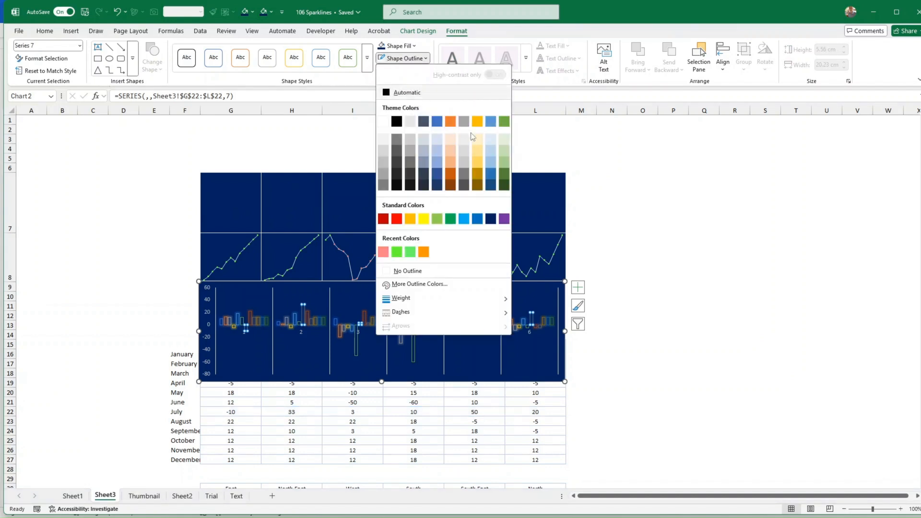
click(463, 219)
click(673, 306)
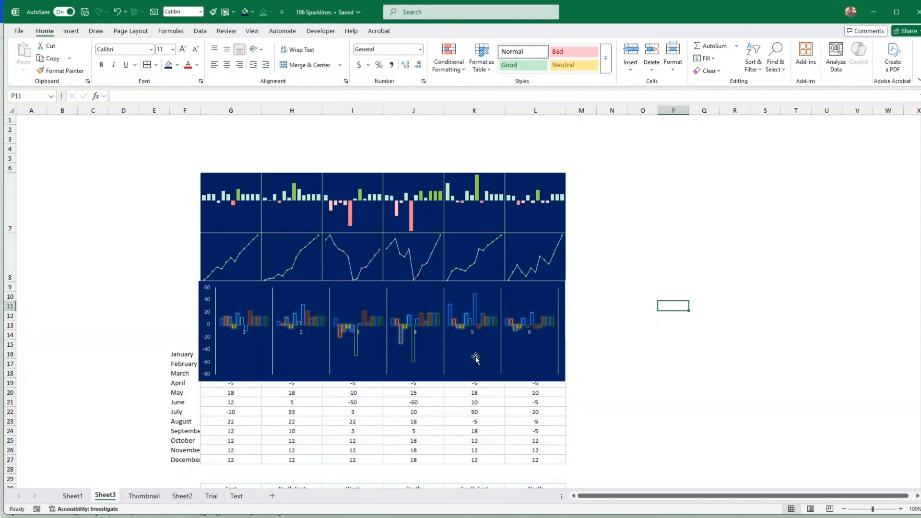
click(478, 380)
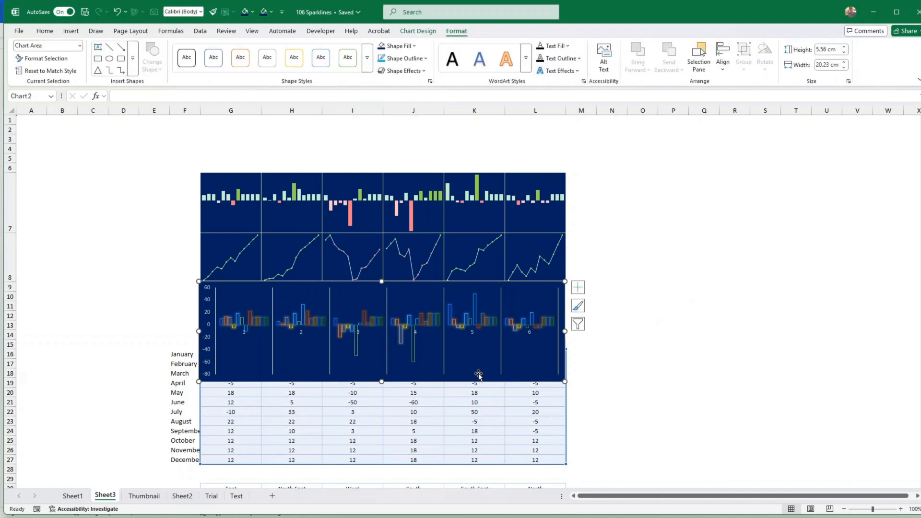
click(254, 195)
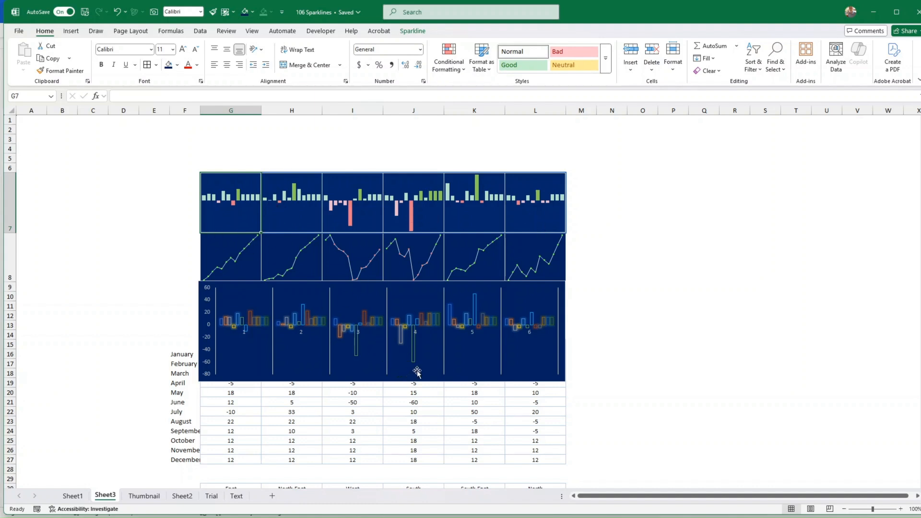
click(531, 378)
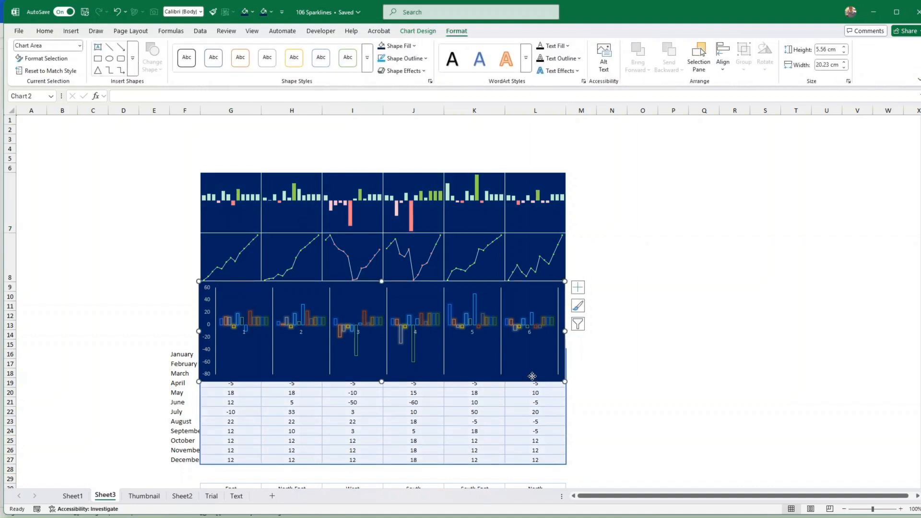
Set the chart's placement to 'Don't move or size with cells' under Format Chart Area > Properties
right_click(532, 376)
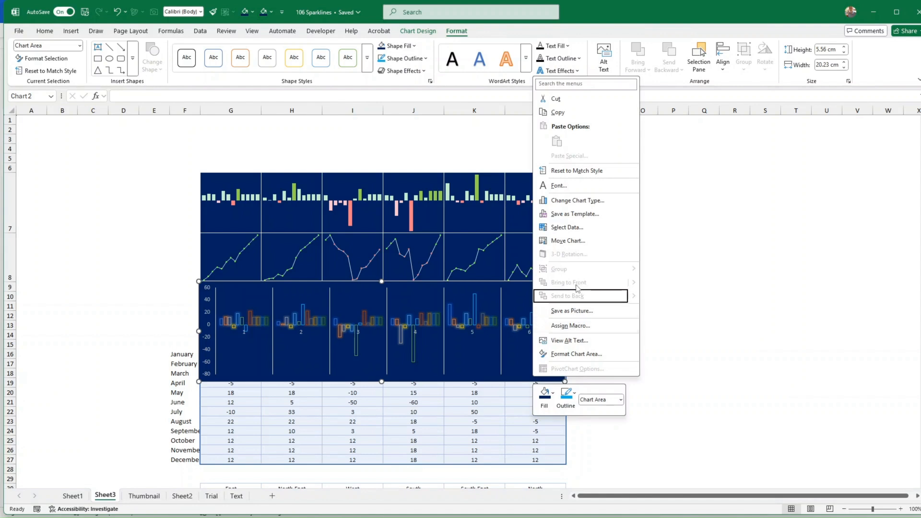
click(579, 354)
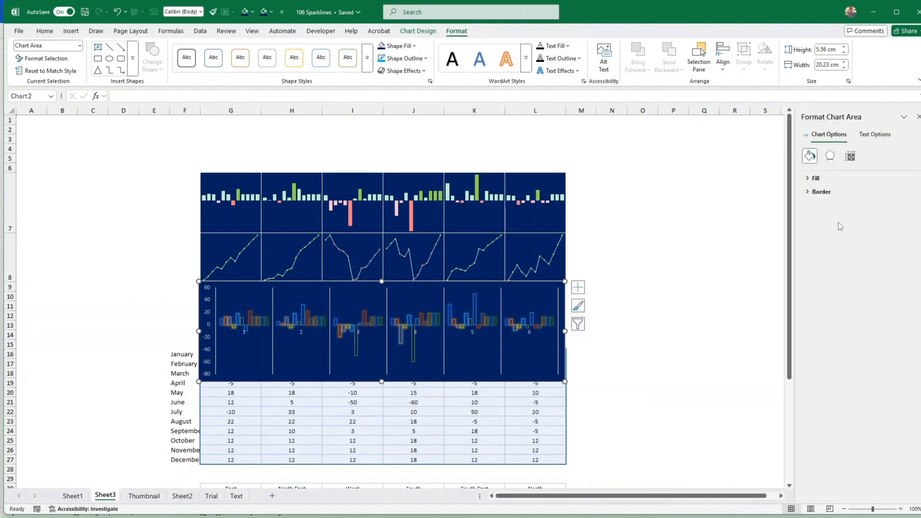
click(849, 156)
click(863, 193)
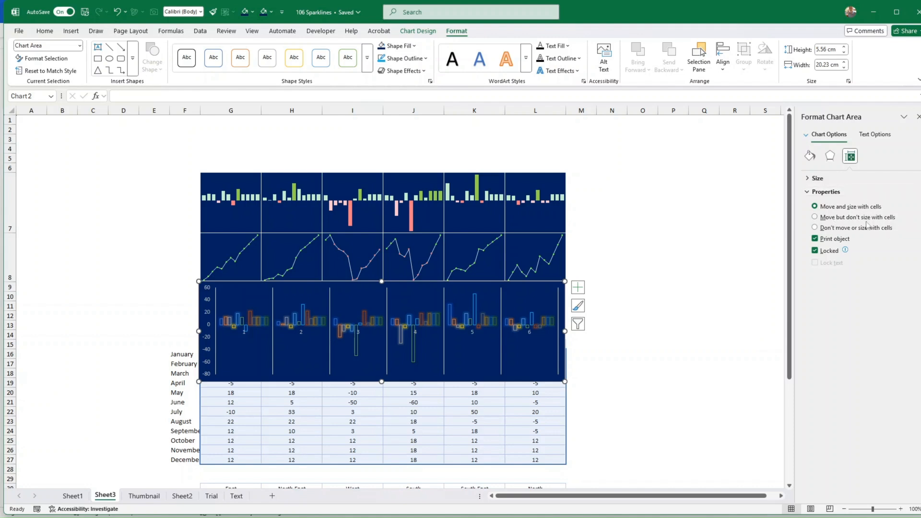
click(814, 228)
click(672, 257)
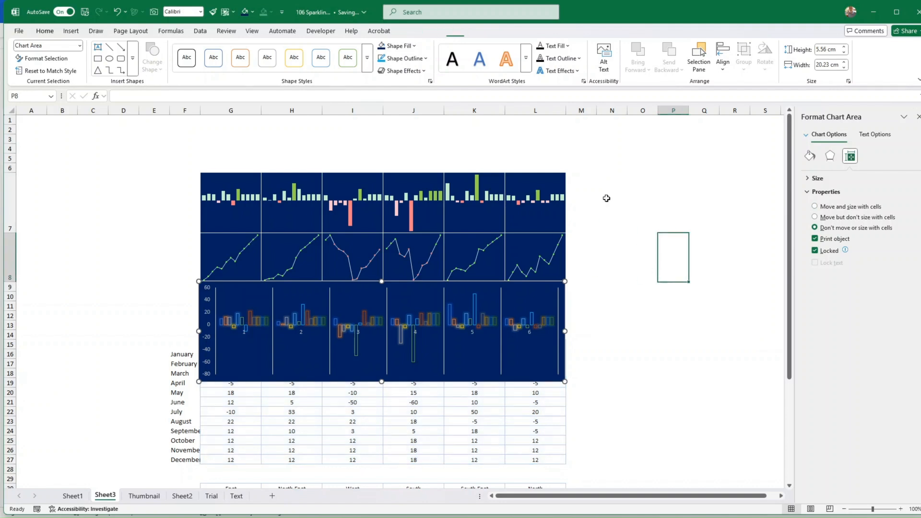
drag(505, 109, 570, 110)
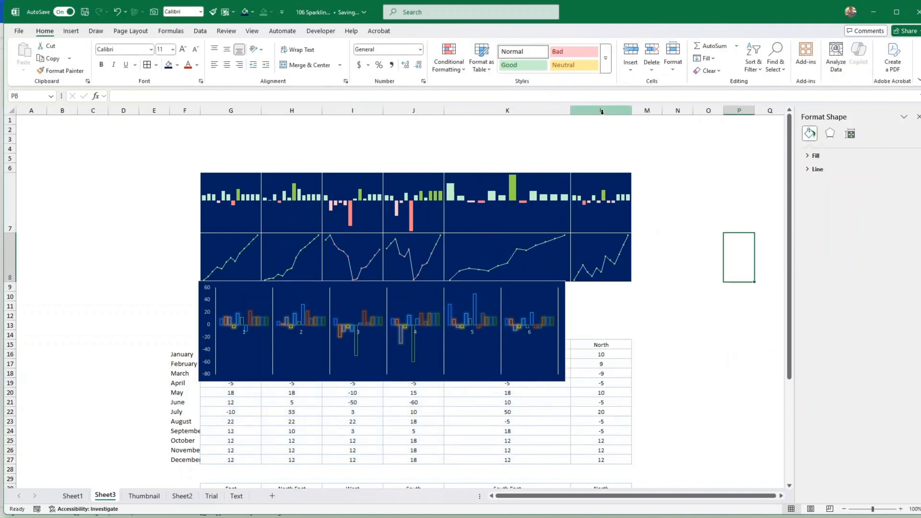
key(ctrl+z)
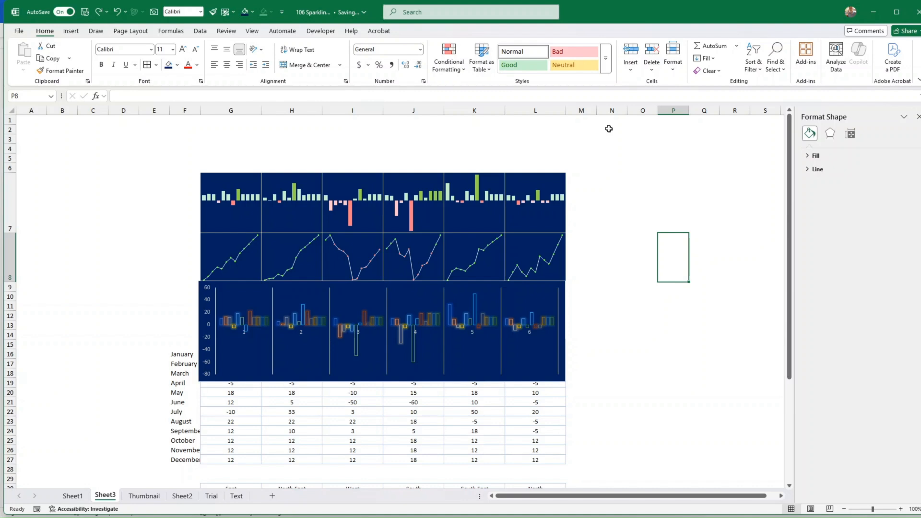
click(521, 381)
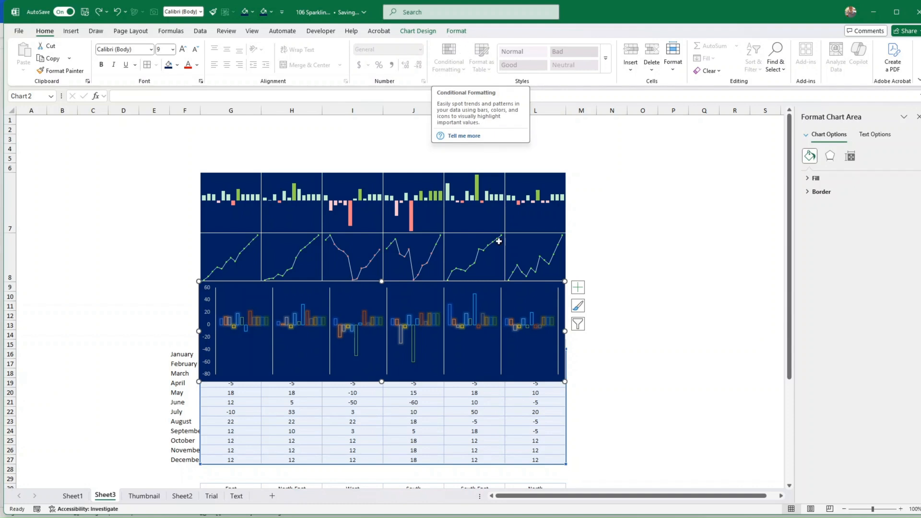
Place the chart below the sparklines, add a No Legend Keys data table, and stretch it taller
drag(475, 380, 475, 325)
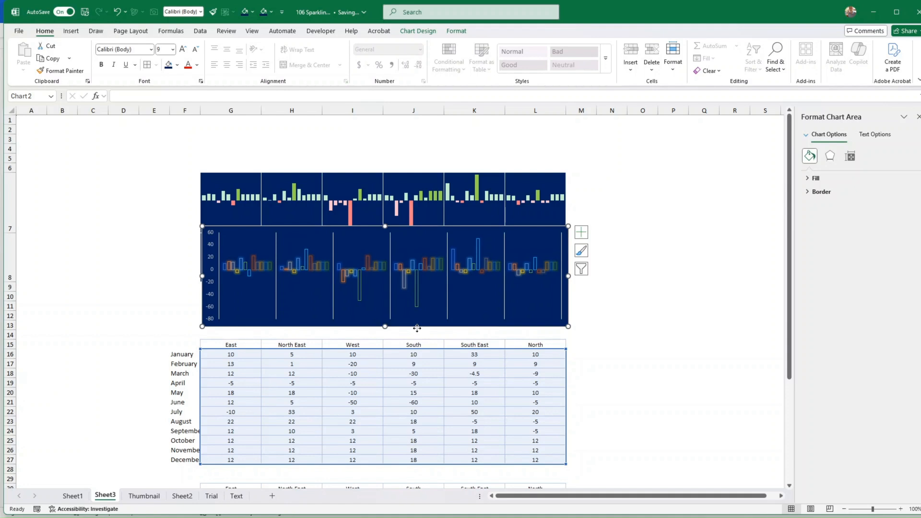
drag(419, 326, 416, 369)
click(418, 31)
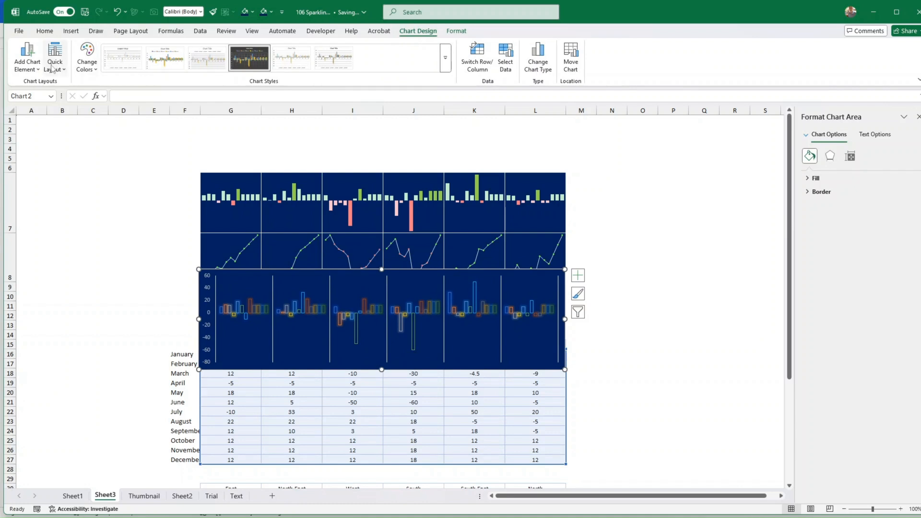
click(32, 71)
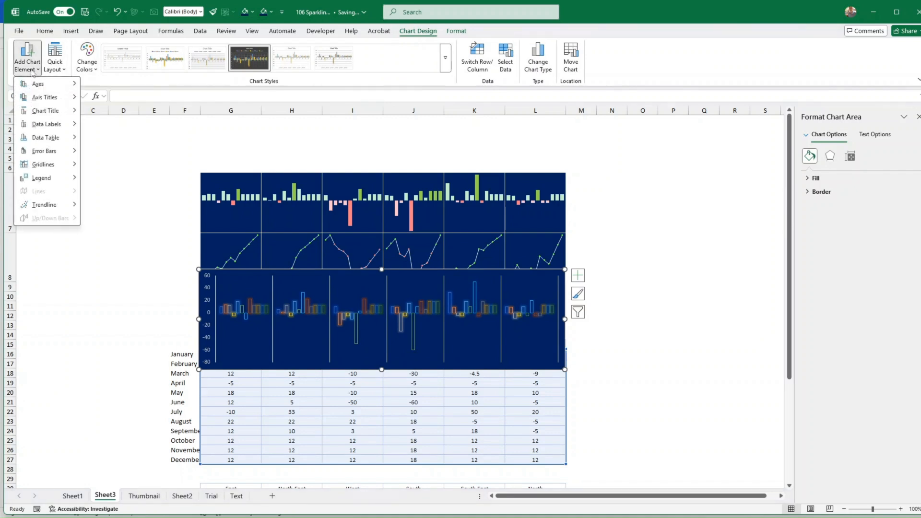
mouse_move(50, 139)
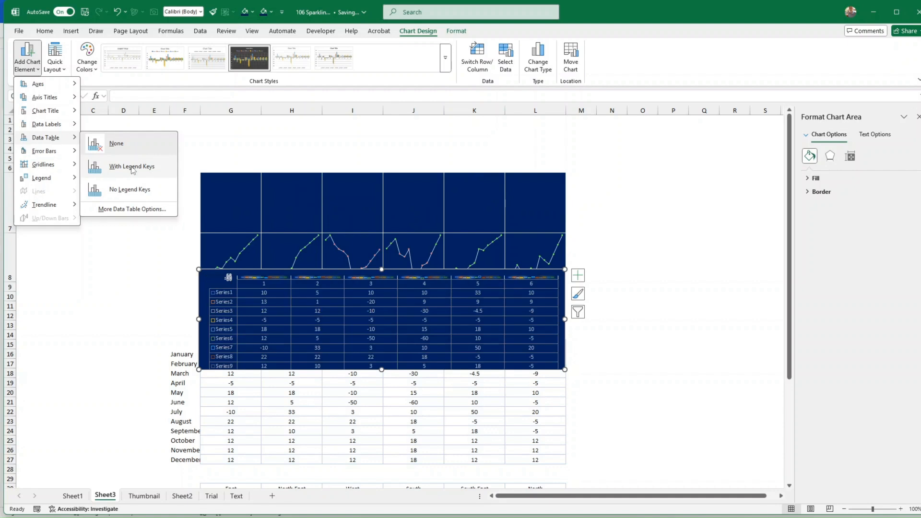
click(130, 190)
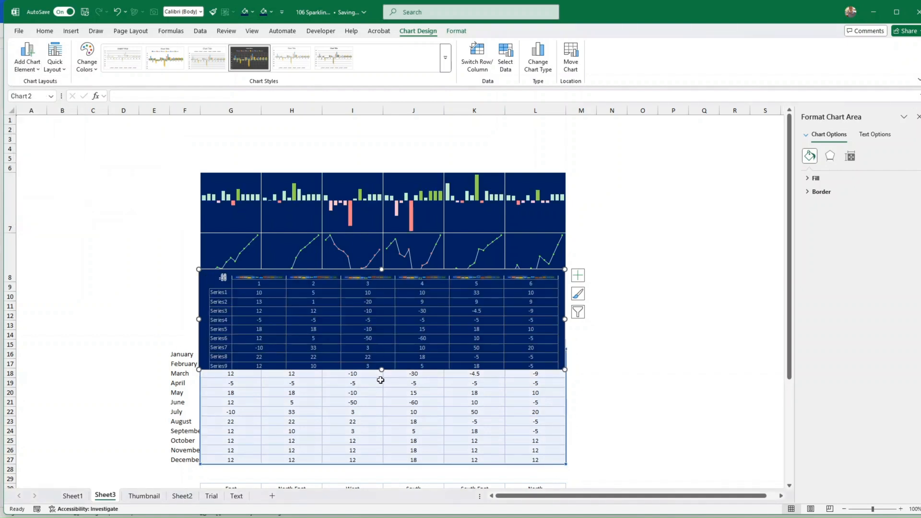
drag(383, 369, 416, 457)
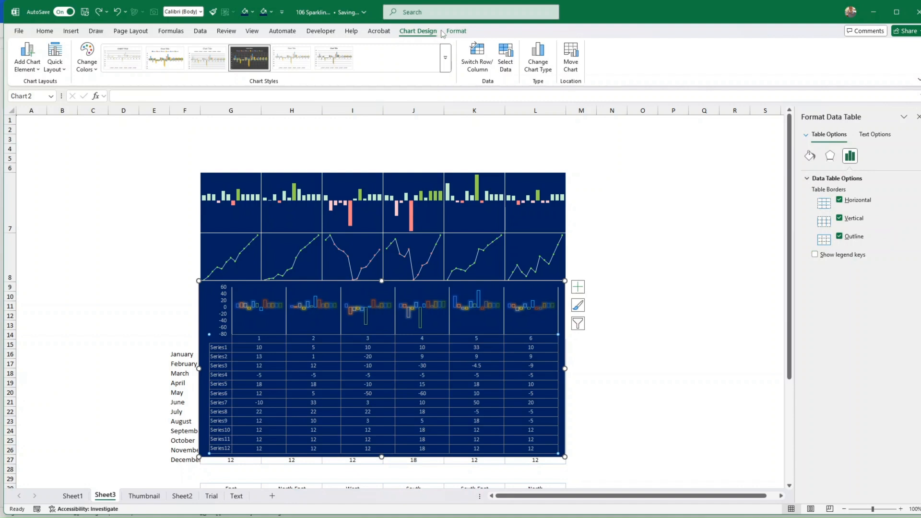
Set the data table's shape outline to white
click(456, 31)
click(403, 58)
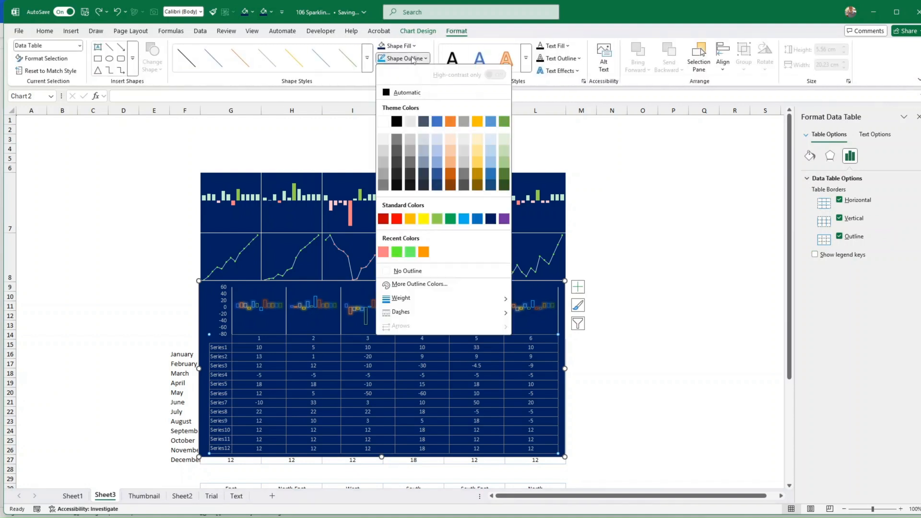
click(388, 122)
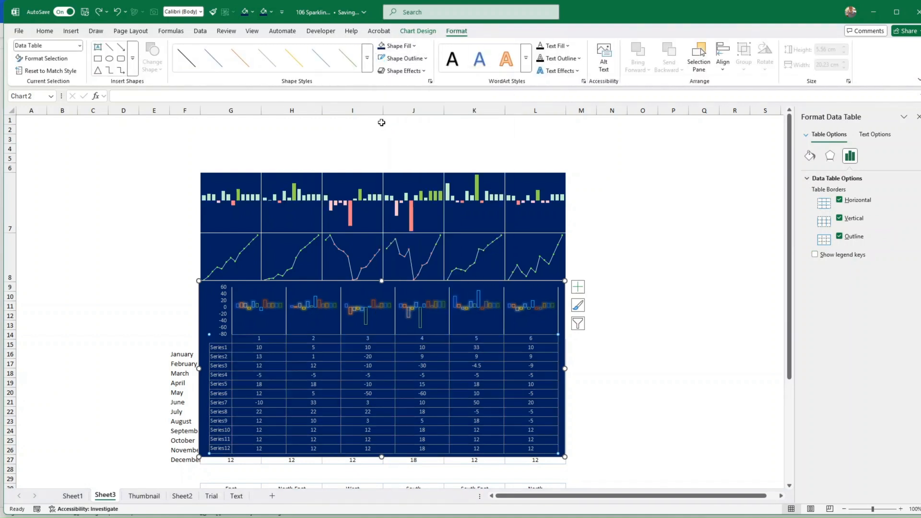
click(427, 58)
click(384, 154)
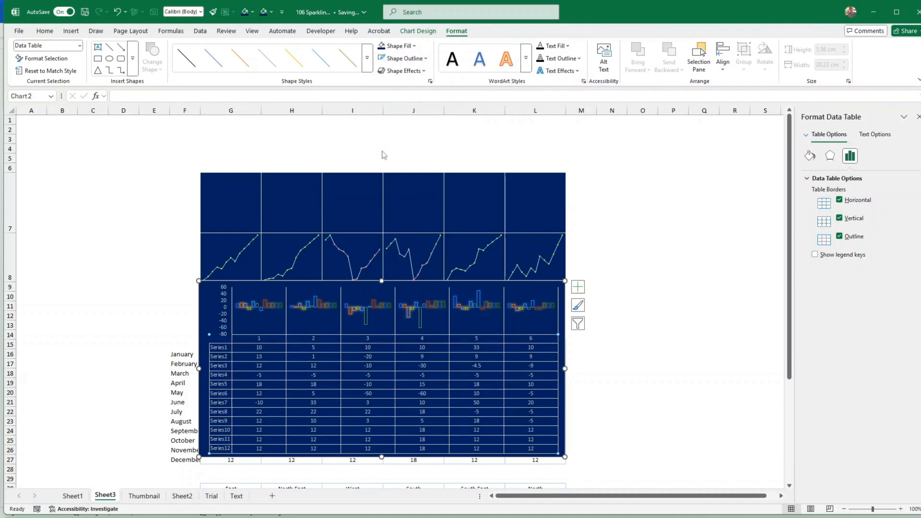
Widen the chart leftward over the month labels and slightly to the right
click(619, 314)
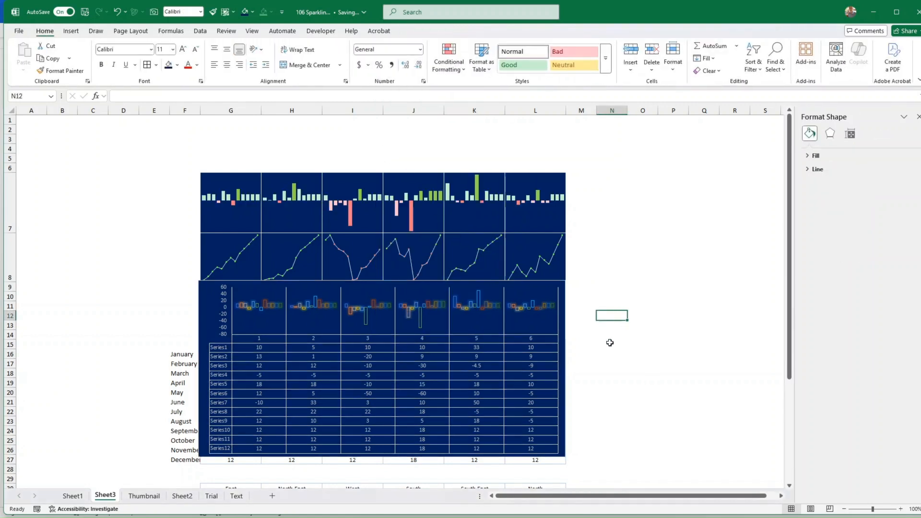
click(567, 365)
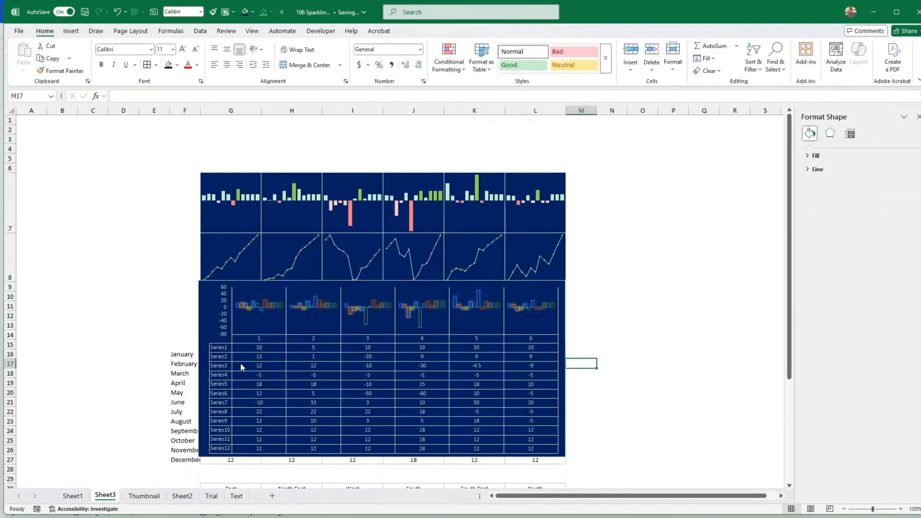
click(240, 367)
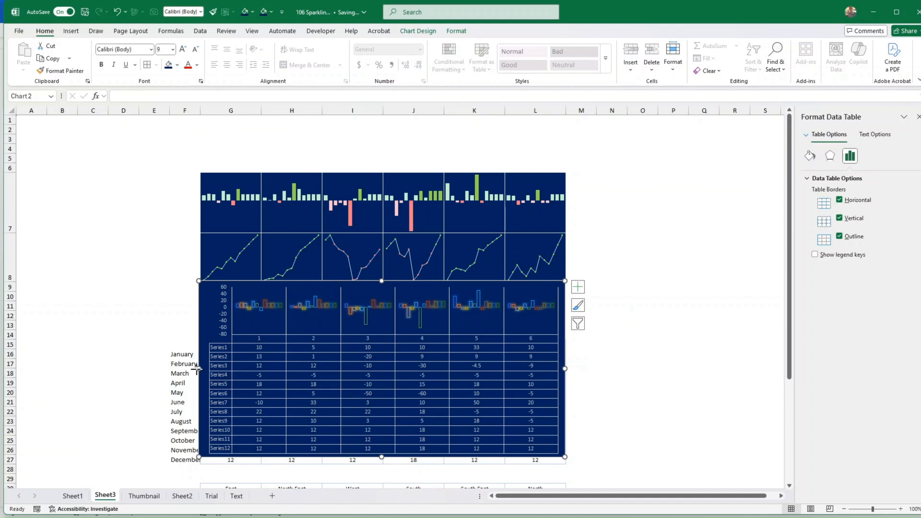
drag(196, 369, 176, 368)
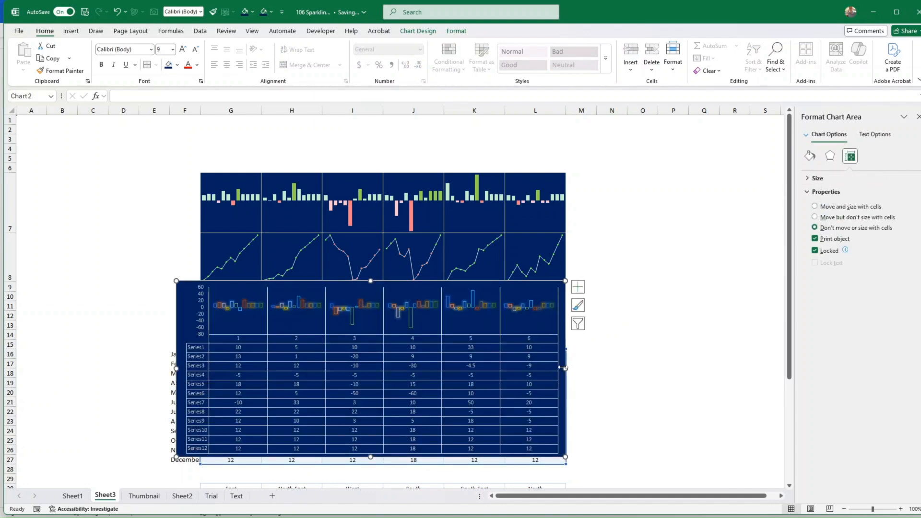
drag(567, 371, 572, 373)
Drag the data-table chart up to row 3, covering the sparkline rows, then deselect it
click(652, 374)
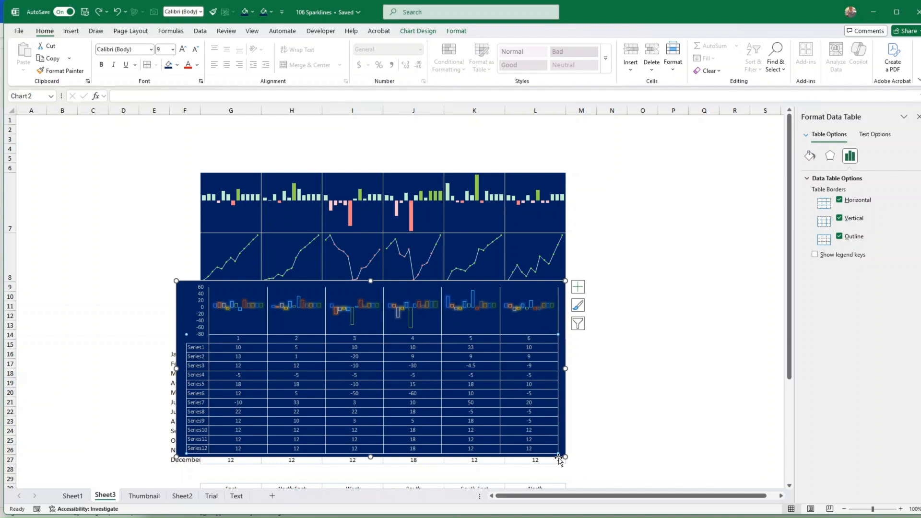
drag(558, 457, 561, 308)
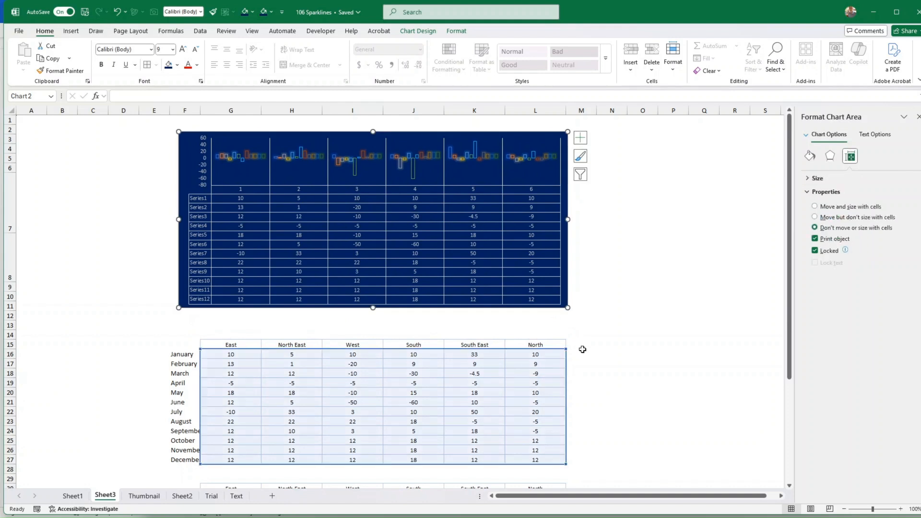
click(600, 366)
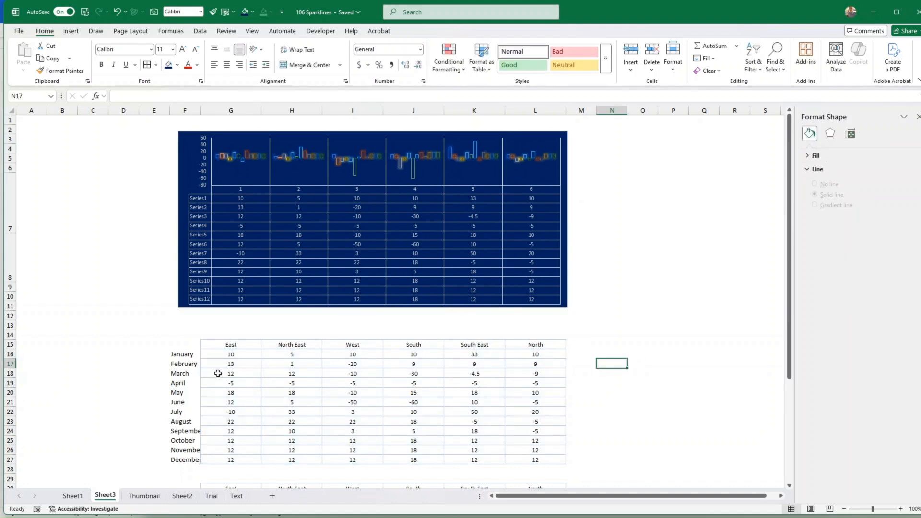
Give values G16:L27 a dark blue fill and white font colour
drag(194, 356, 194, 460)
drag(211, 354, 552, 459)
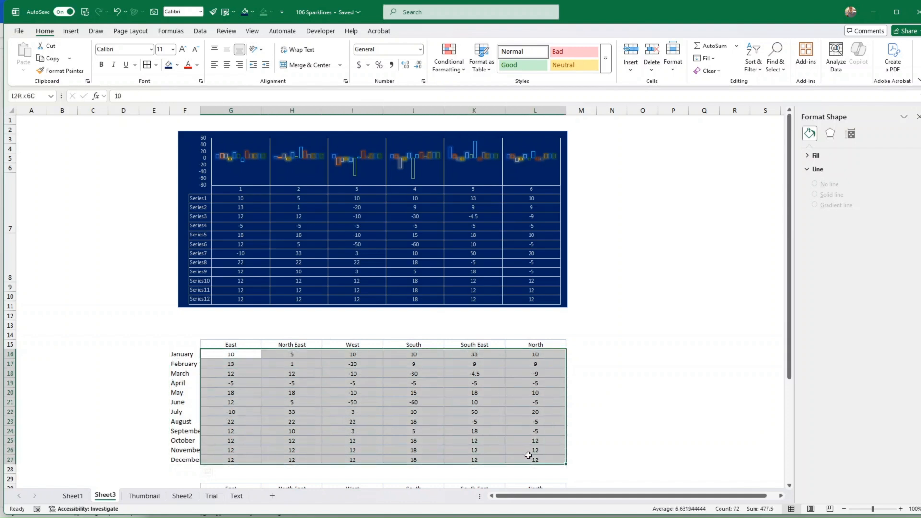
click(168, 67)
click(197, 65)
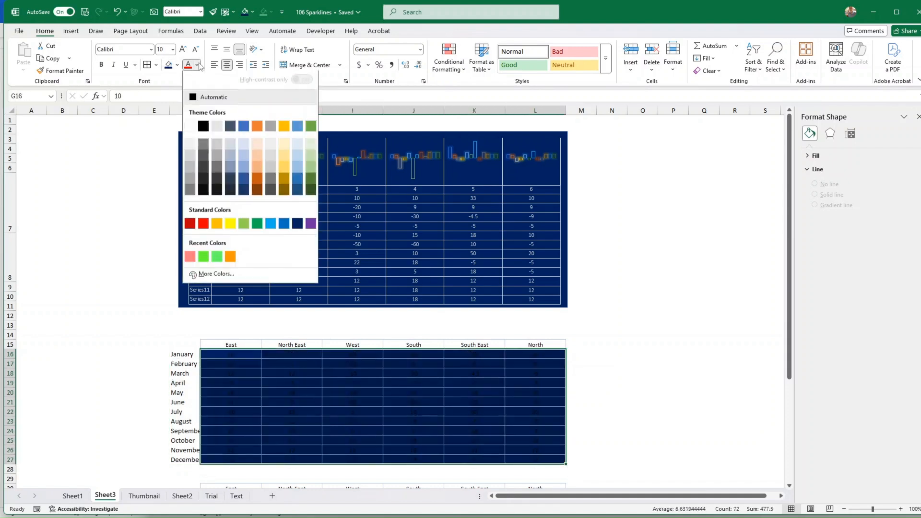
click(191, 127)
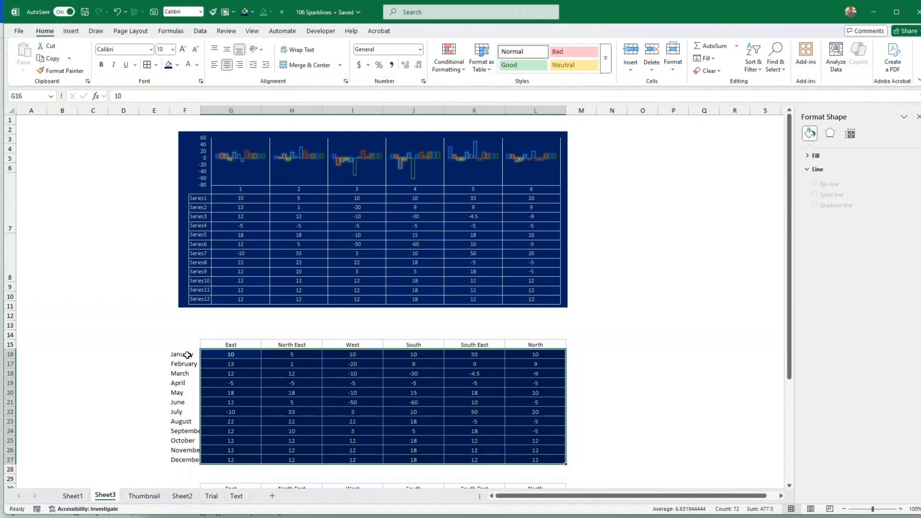
Fill the East–North header row G15:L15 with dark orange
drag(221, 346, 536, 356)
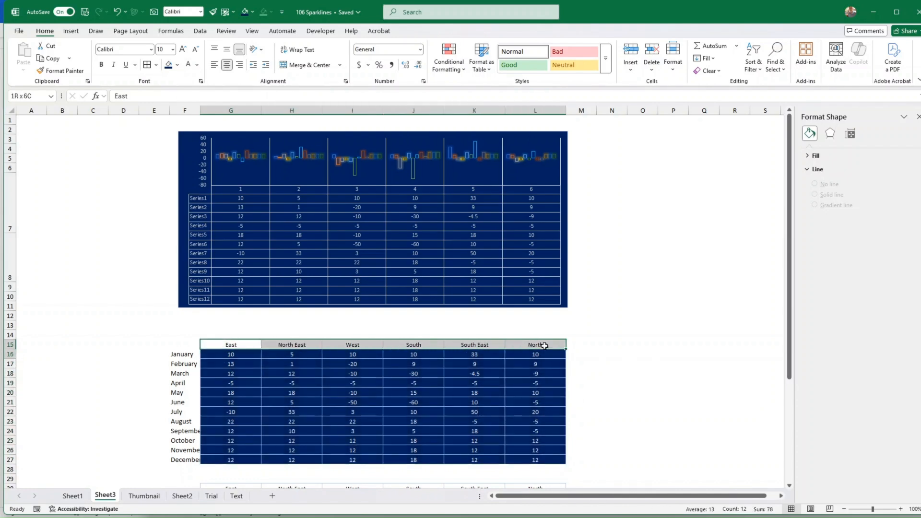
click(177, 66)
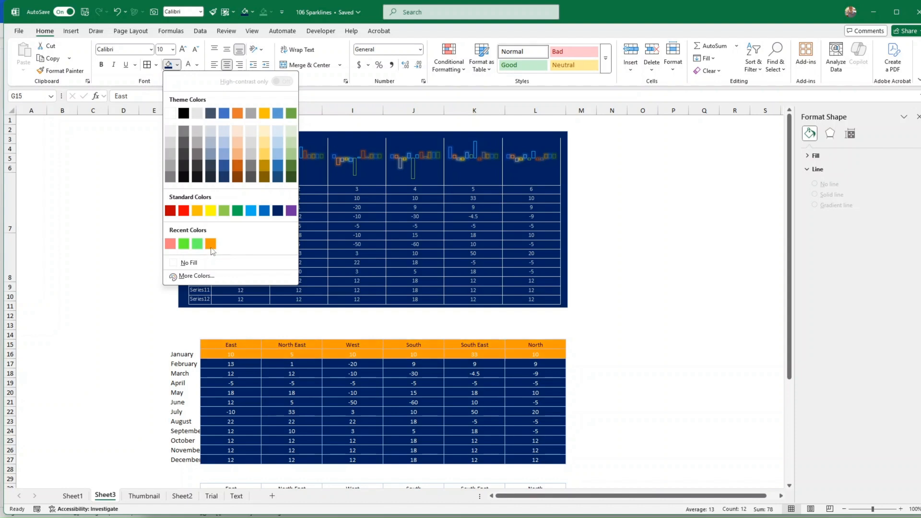
click(334, 378)
drag(230, 344, 535, 344)
click(177, 65)
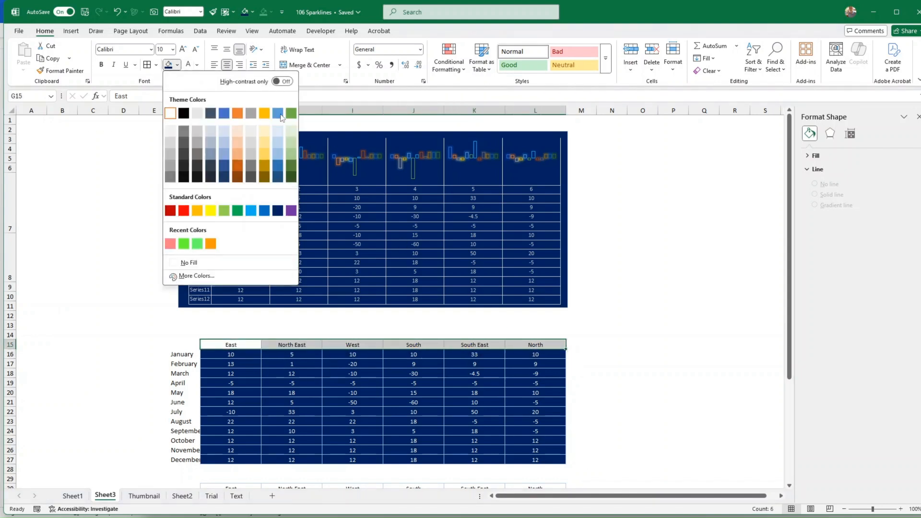
click(240, 168)
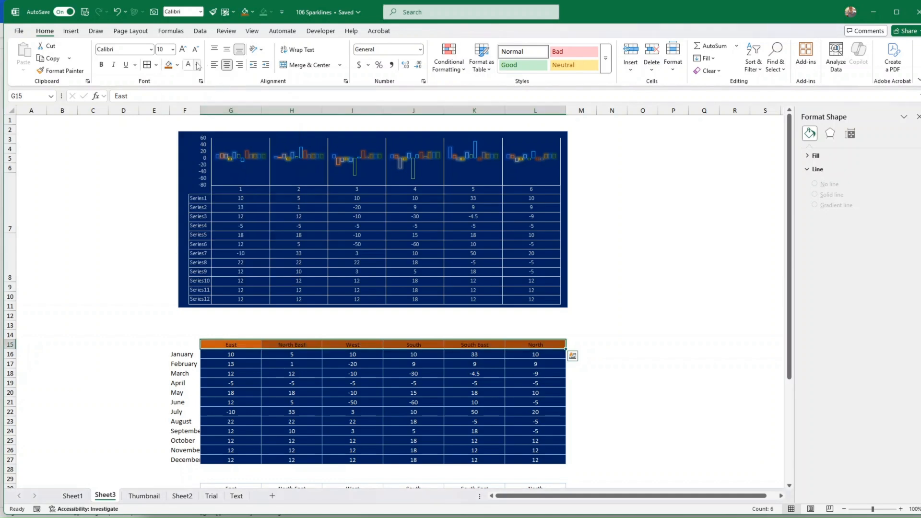
Copy the East header's orange fill and bold white text onto month labels F16:F27 with Format Painter
click(117, 275)
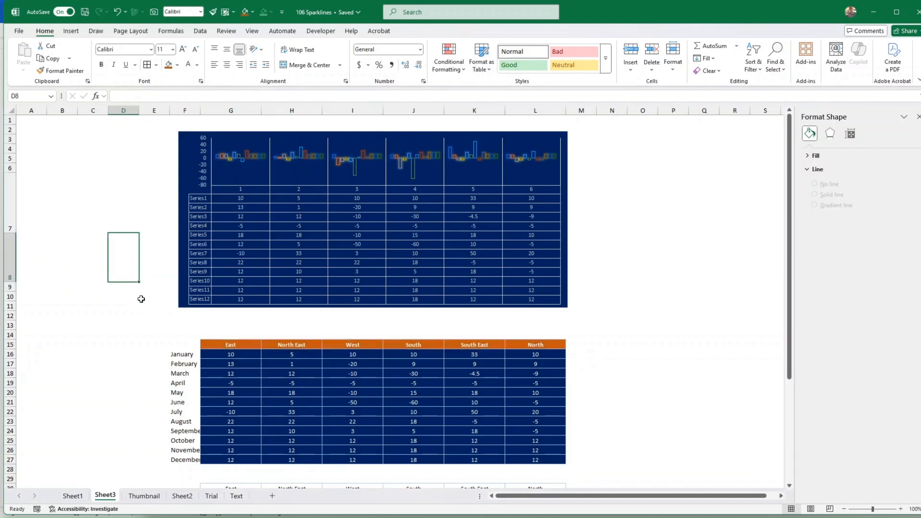
click(230, 345)
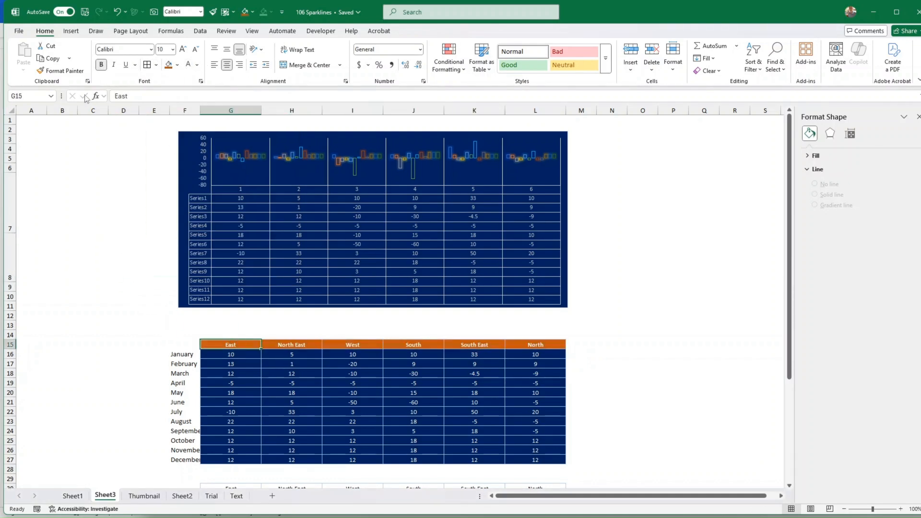
click(61, 70)
drag(185, 355, 189, 453)
scroll(185, 376, down, 3)
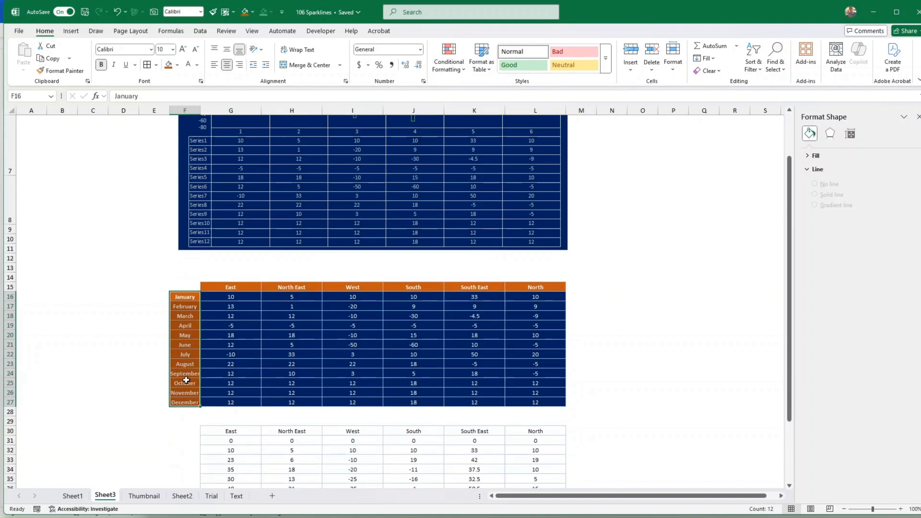
click(191, 353)
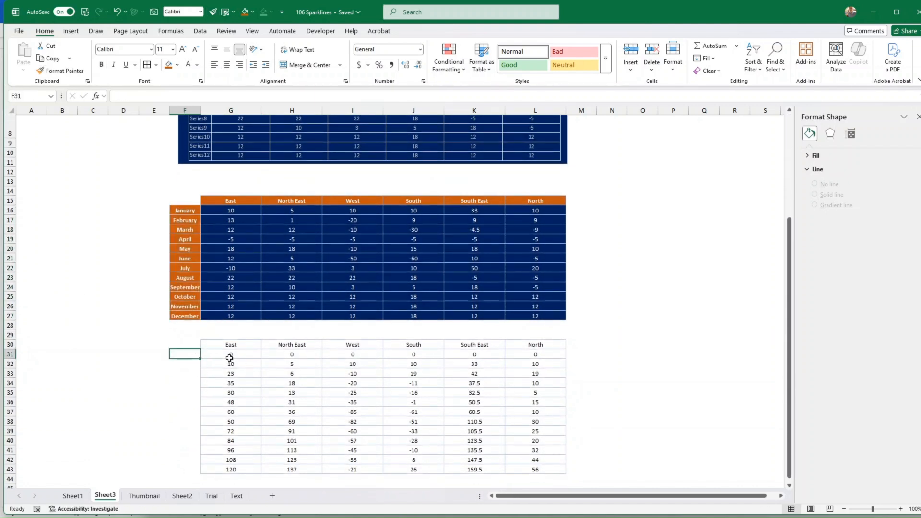
click(217, 345)
scroll(202, 342, up, 5)
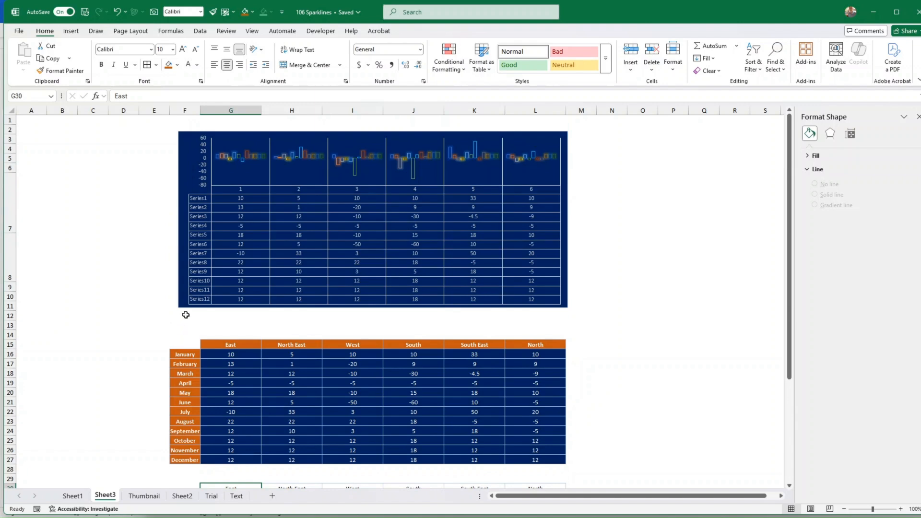